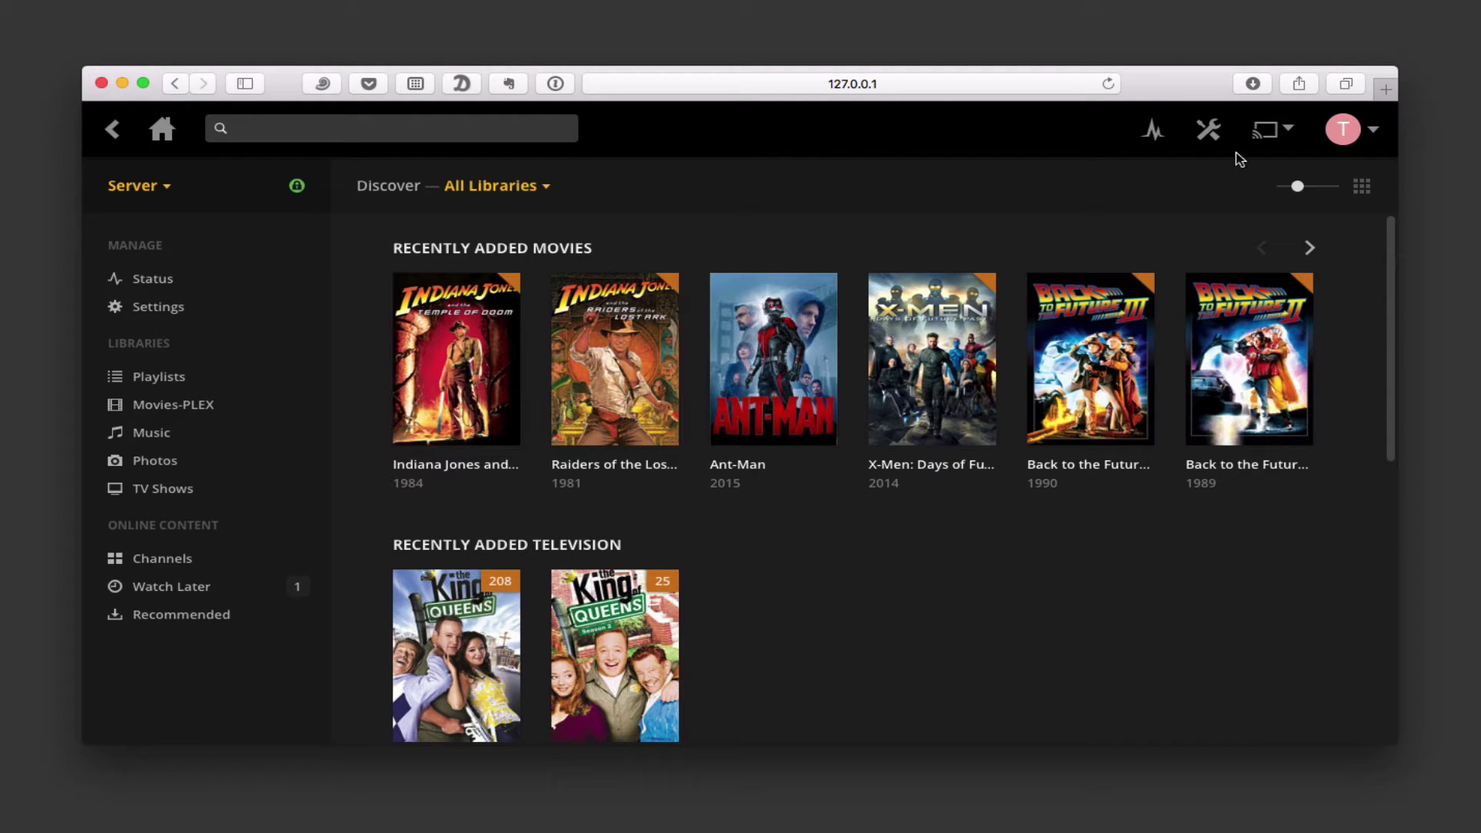
# - Open the Users settings, where My Home lists only the owner account
pyautogui.click(1210, 131)
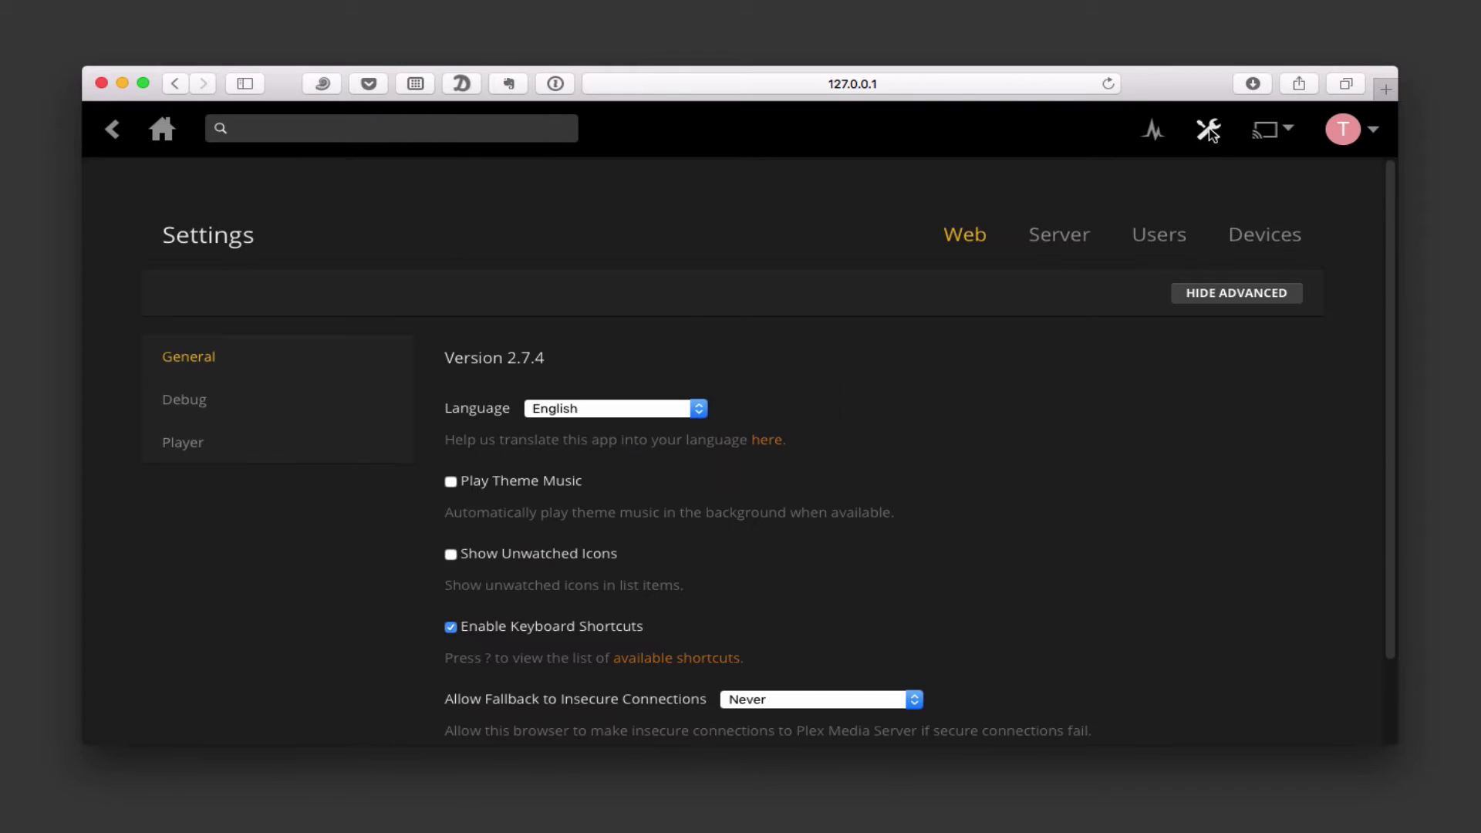
pyautogui.click(1163, 239)
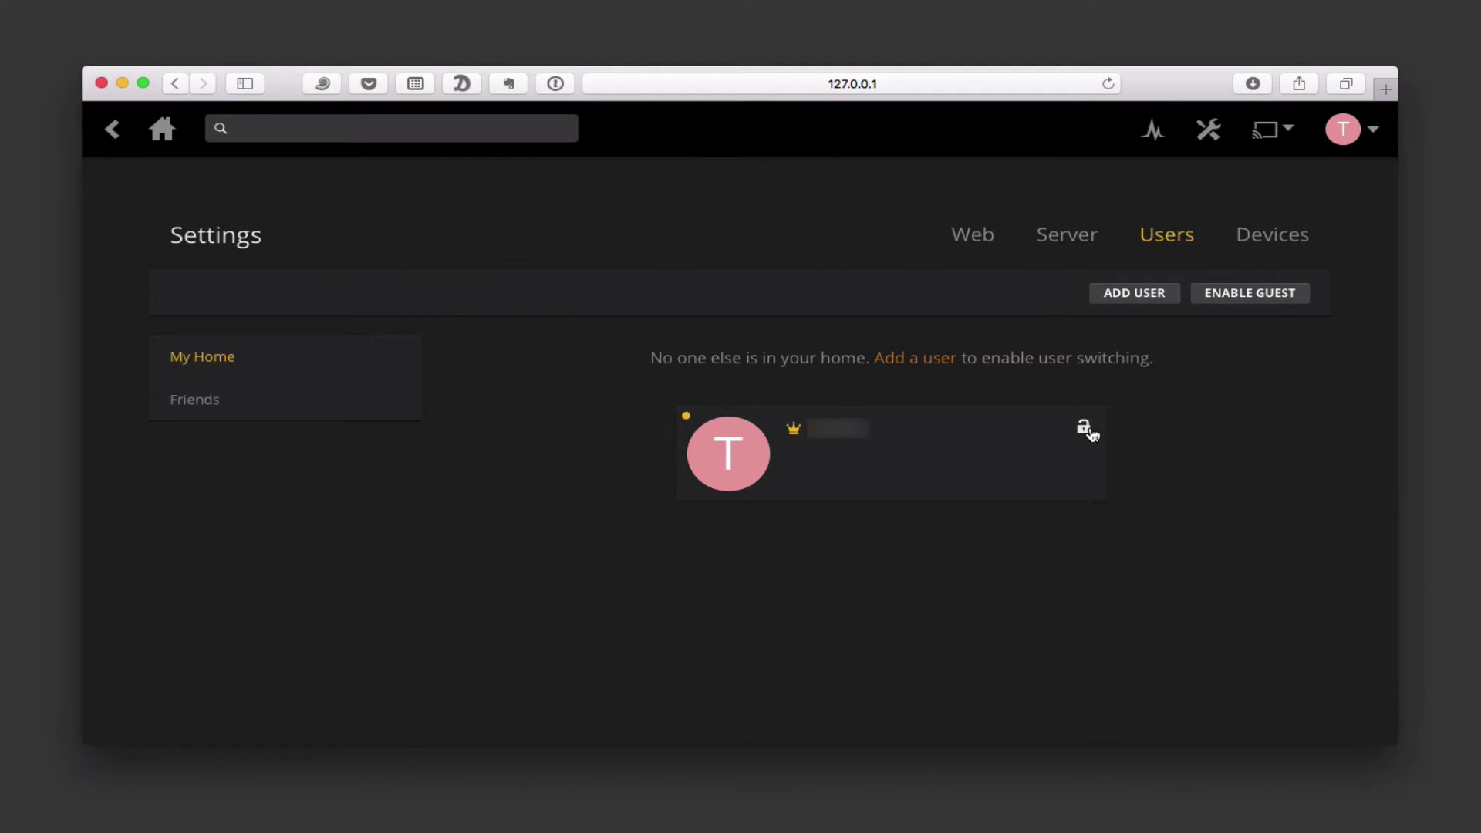
# - Lock the admin account with a four-digit PIN and dismiss the Plex Home welcome notice
pyautogui.click(1089, 432)
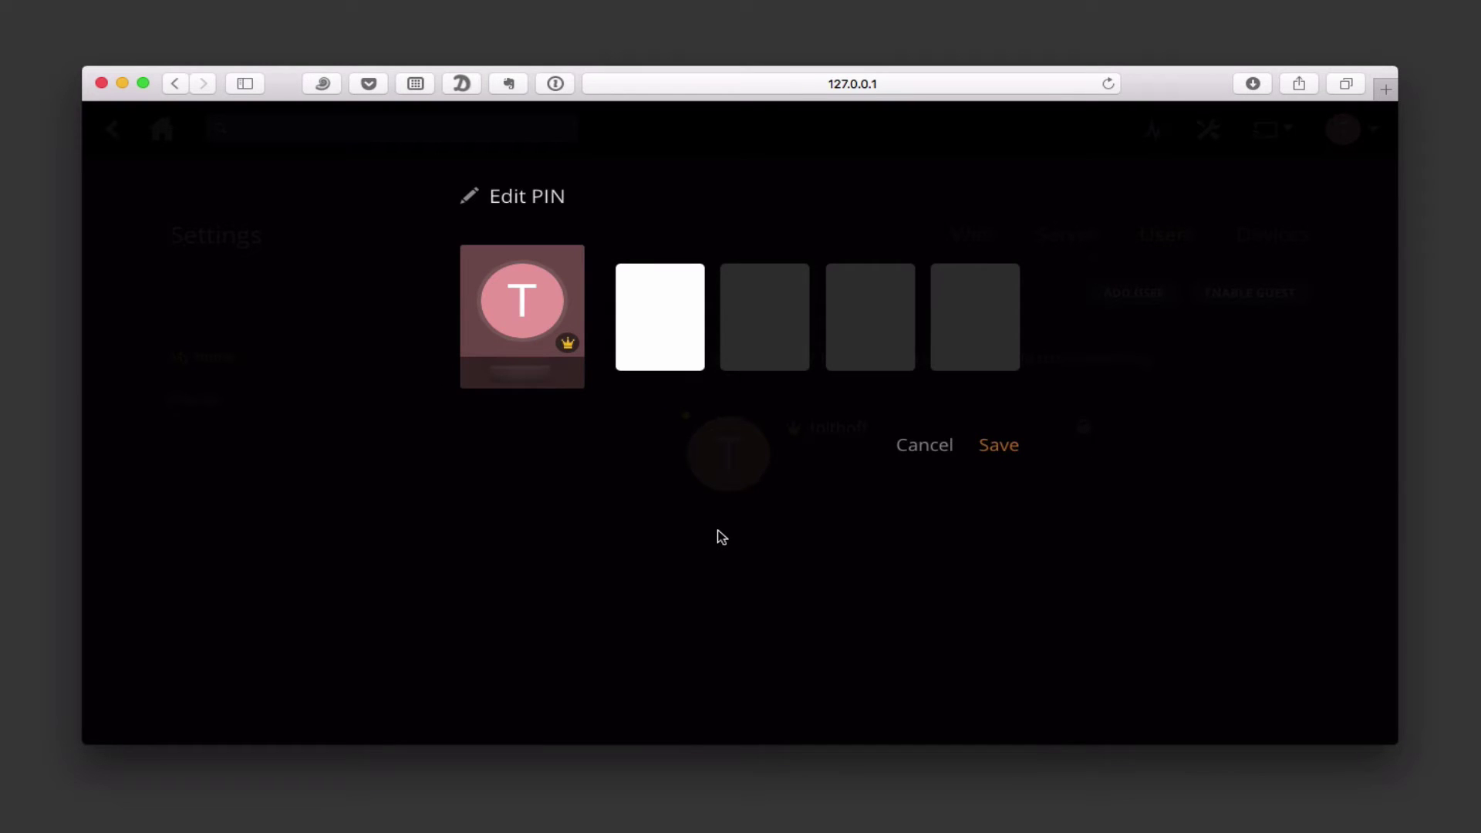
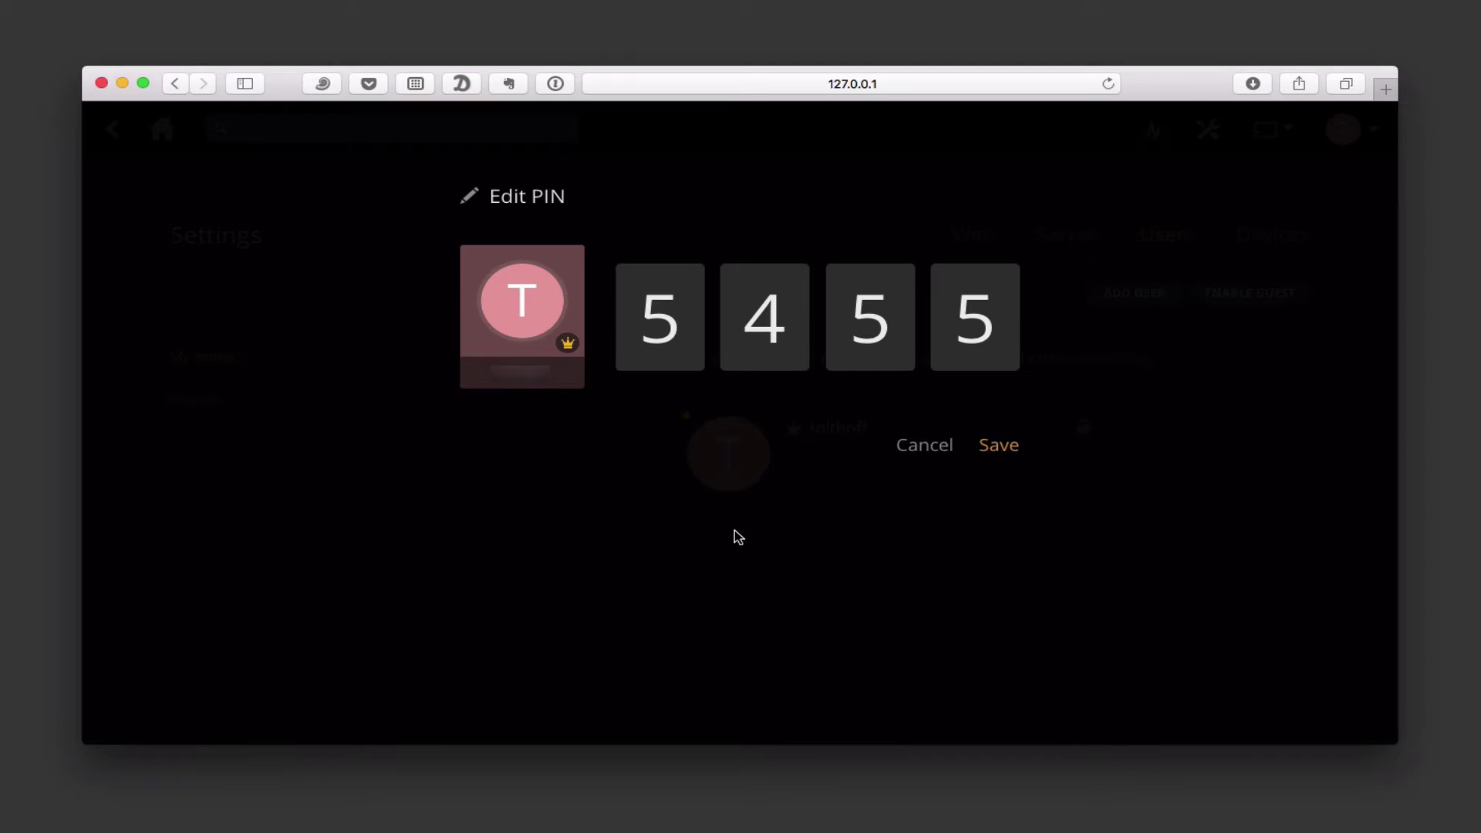
pyautogui.click(1005, 449)
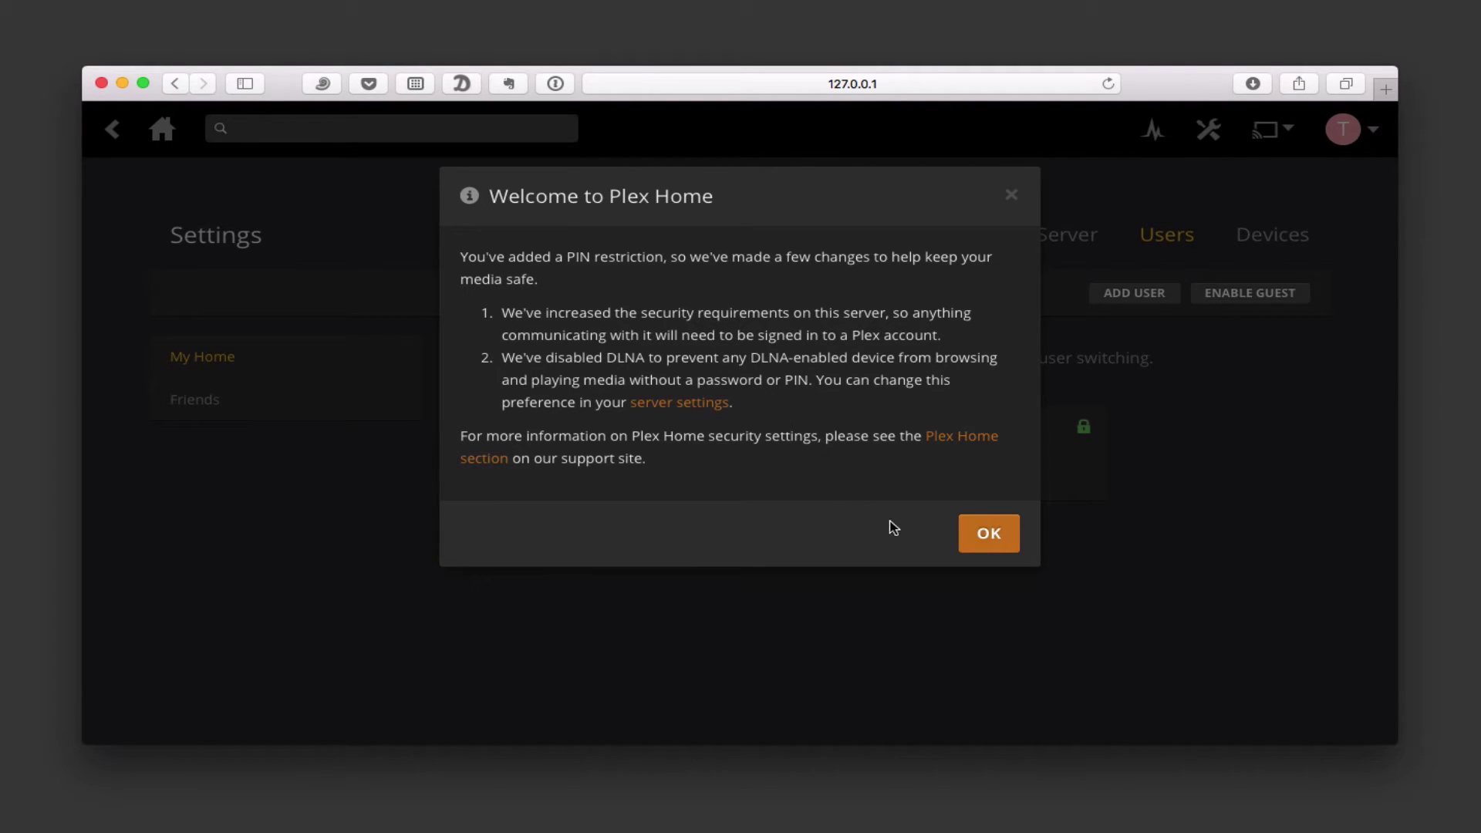
pyautogui.click(989, 534)
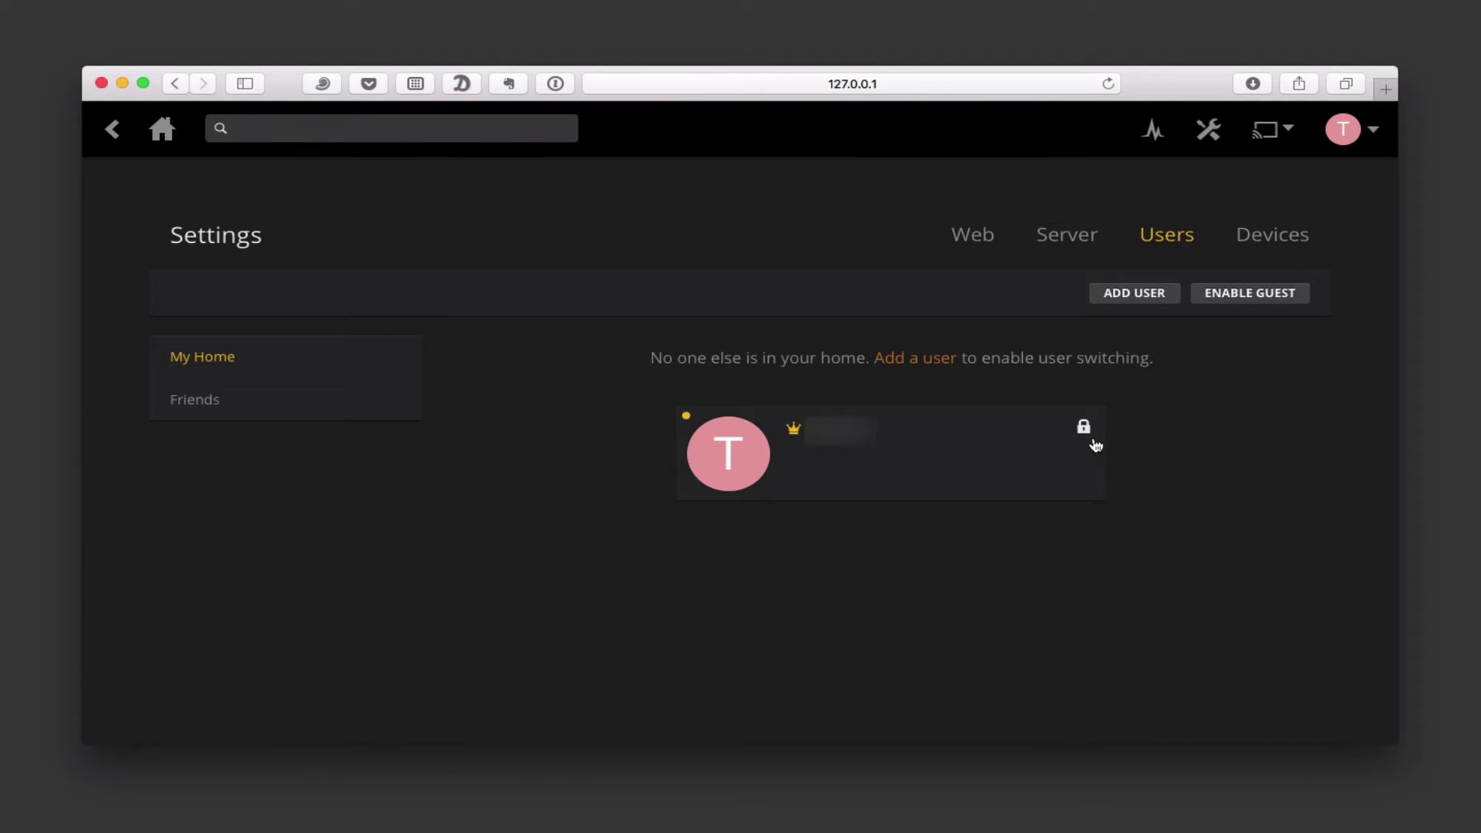
# - Create a managed user, enter its name, and continue to its server sharing step
pyautogui.click(1141, 302)
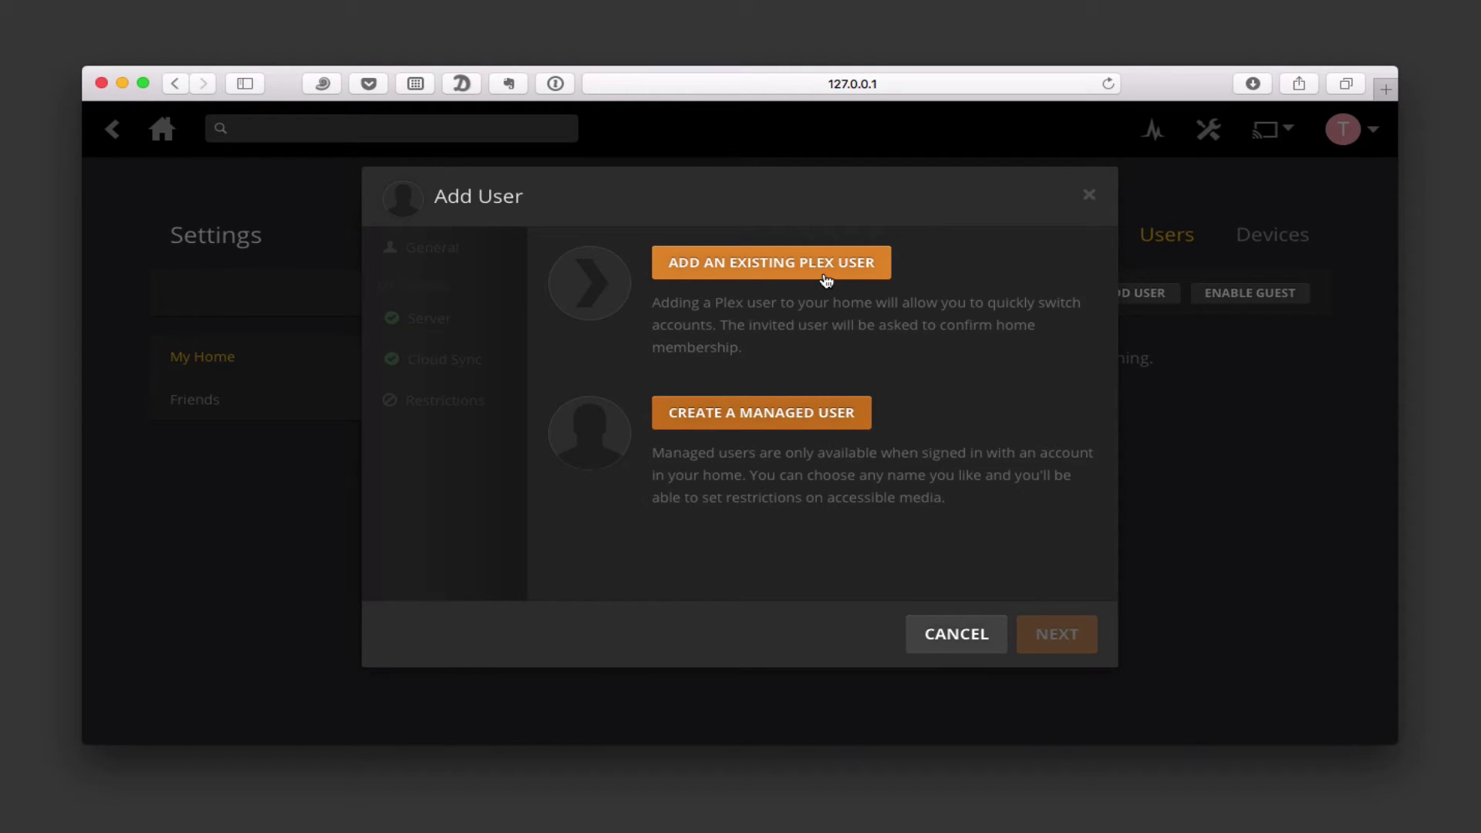
pyautogui.click(768, 414)
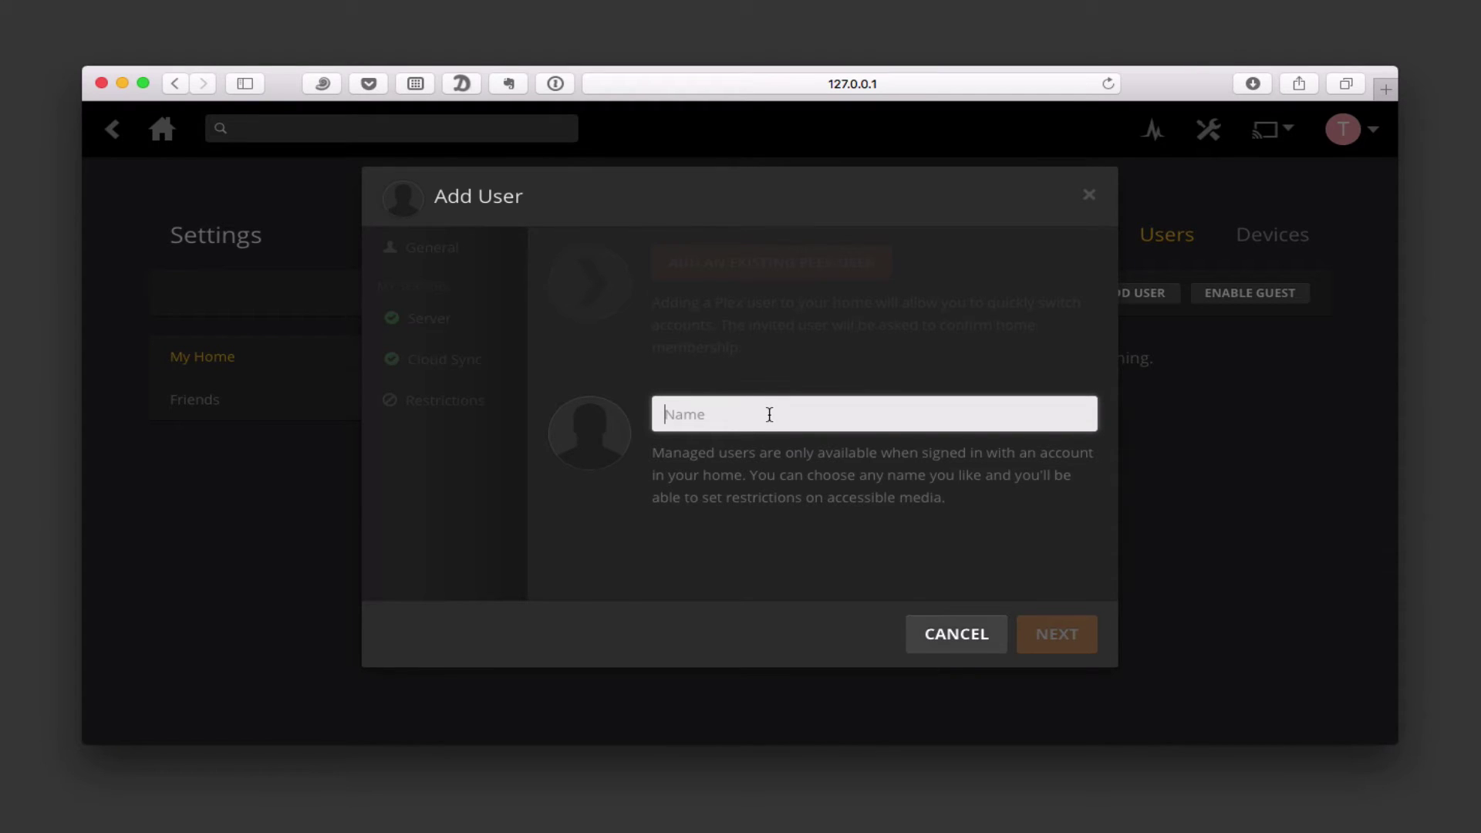
pyautogui.write('Jacob')
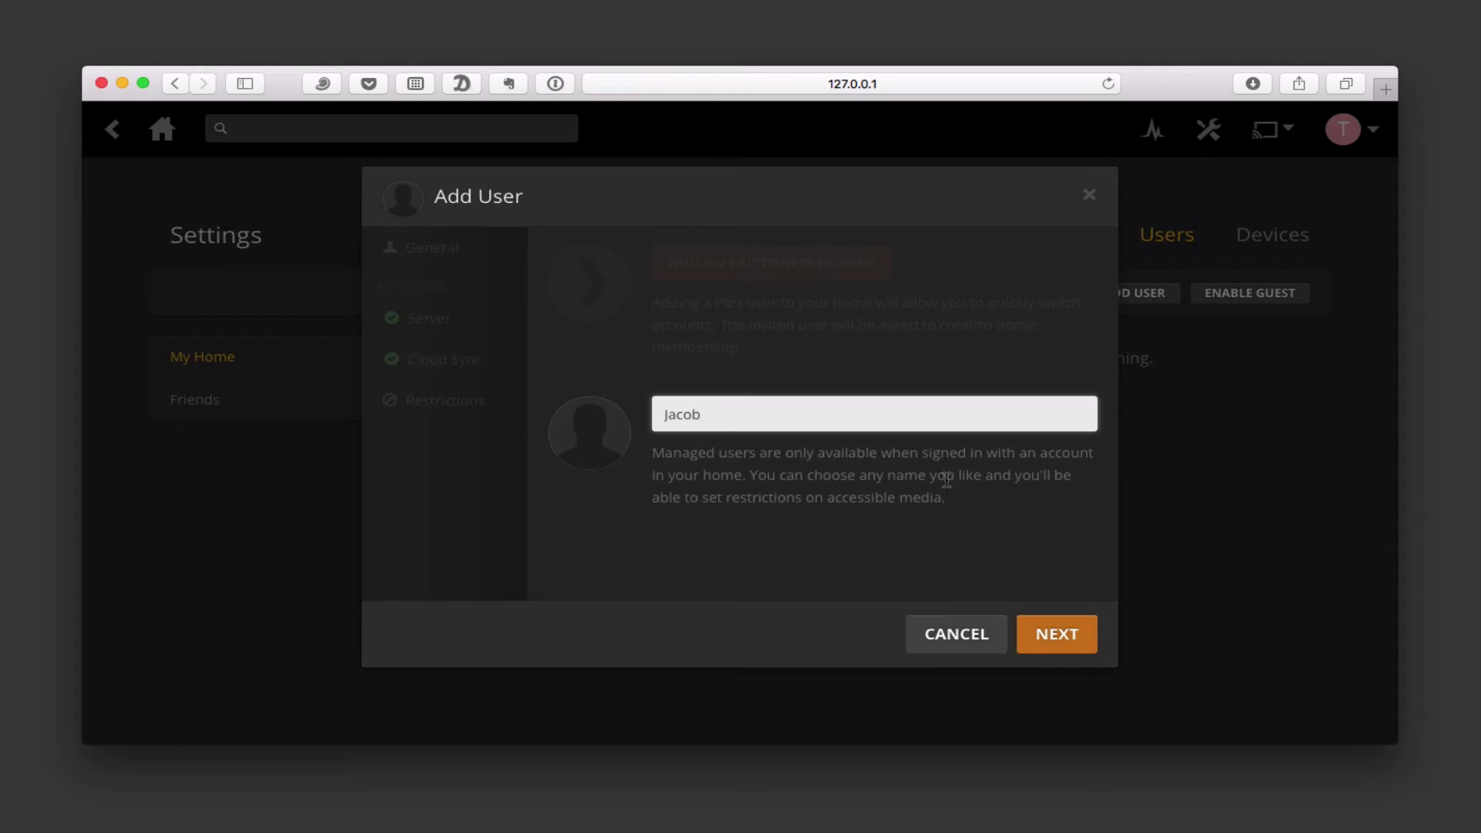
pyautogui.click(1059, 640)
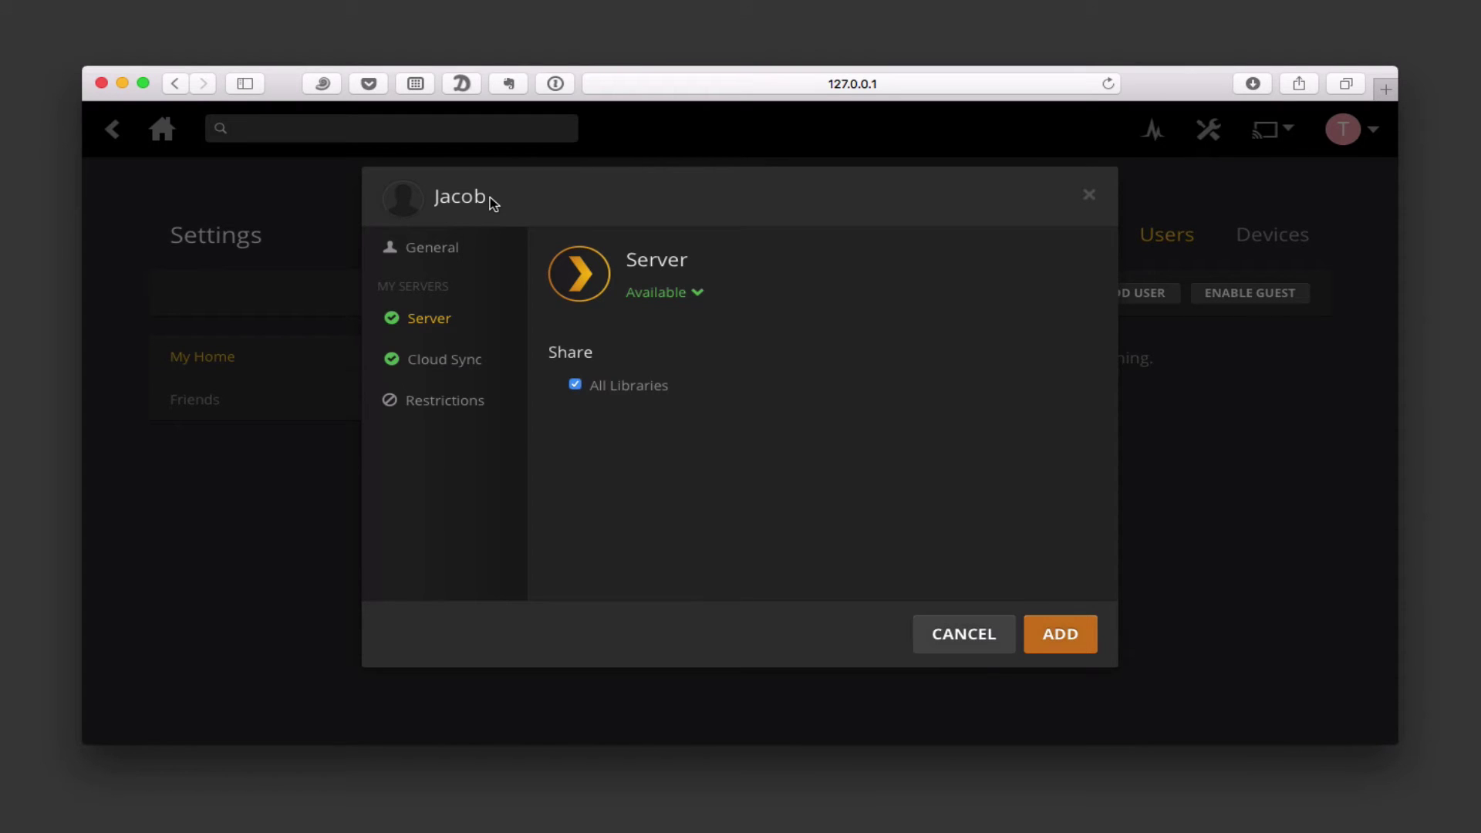
# - Limit the new user's server sharing to the Movies-PLEX and TV Shows libraries
pyautogui.click(698, 293)
pyautogui.click(698, 293)
pyautogui.click(575, 385)
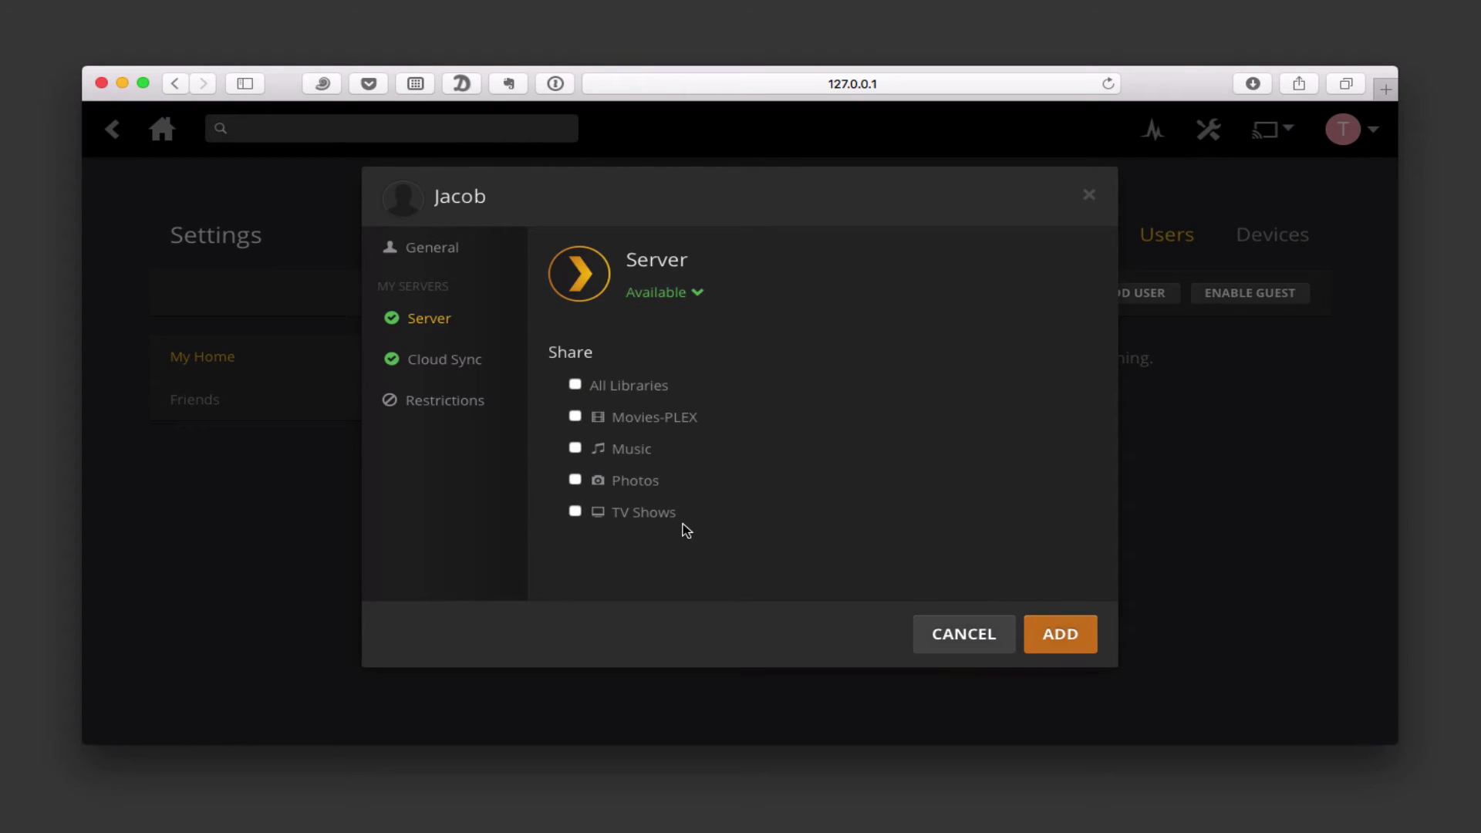
pyautogui.click(575, 417)
pyautogui.click(576, 512)
pyautogui.click(446, 366)
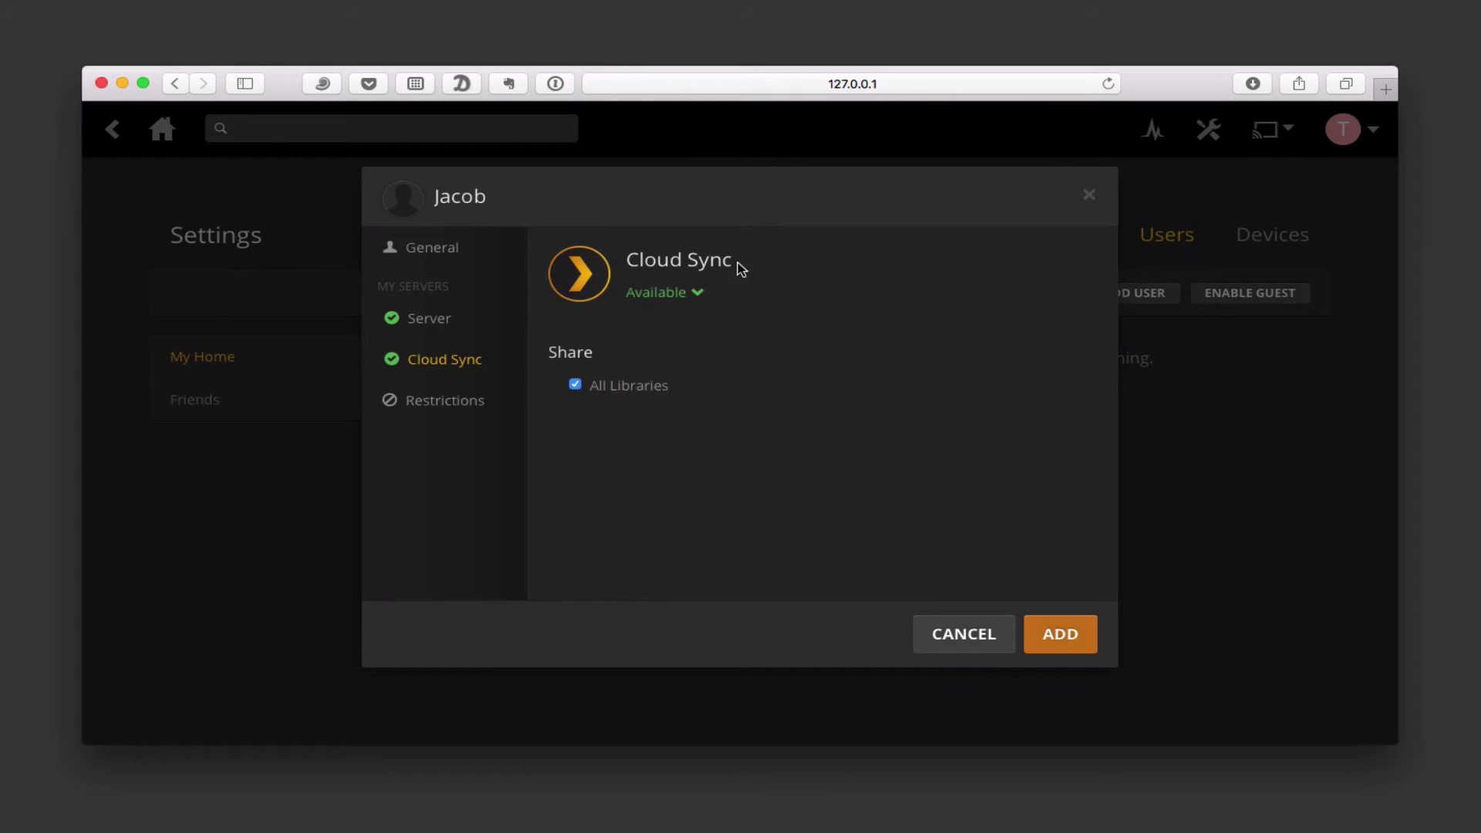
# - Keep Cloud Sync sharing All Libraries and move on to the new user's restrictions
pyautogui.click(576, 385)
pyautogui.click(575, 385)
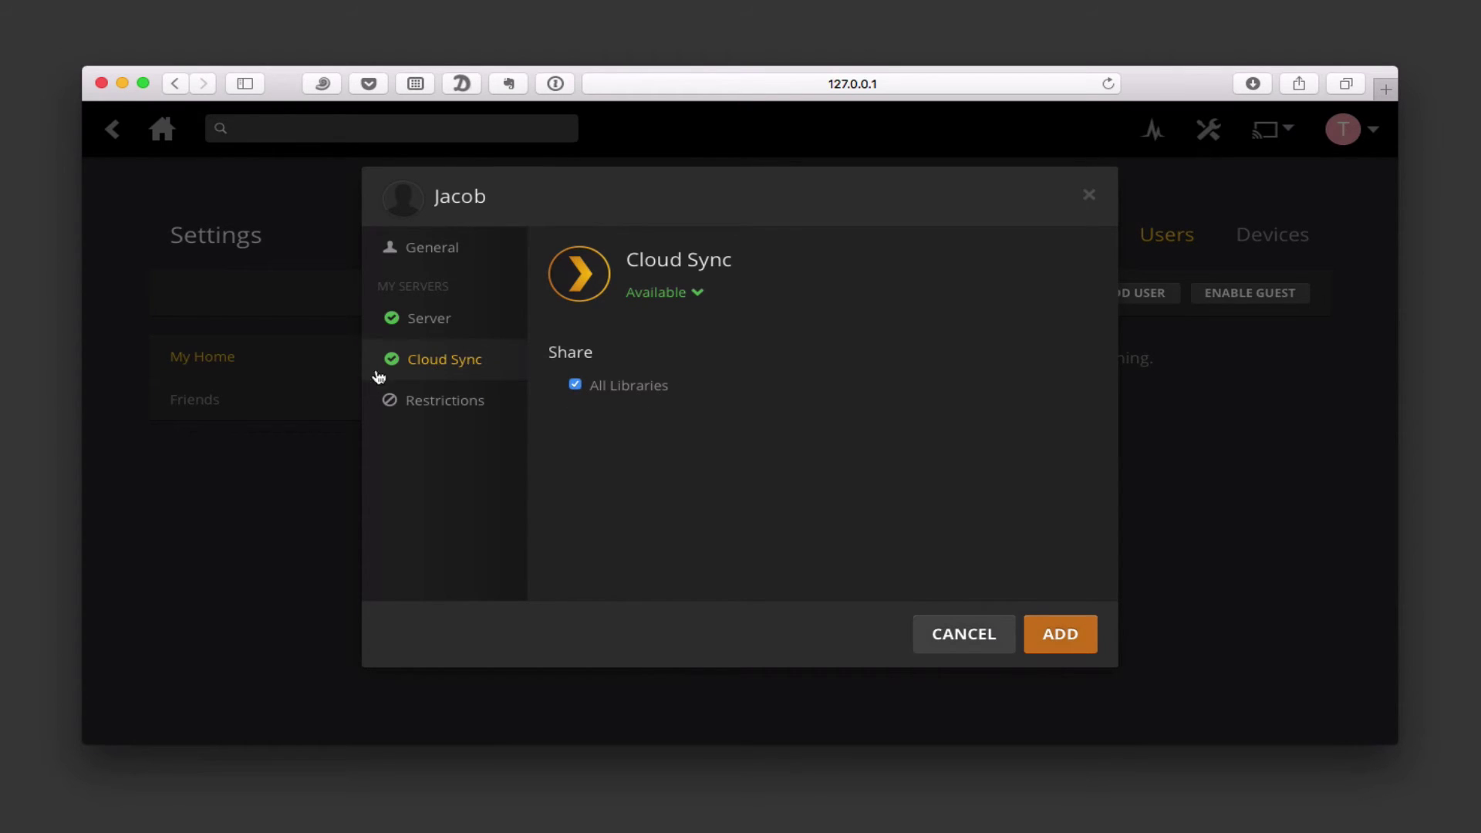
pyautogui.click(439, 405)
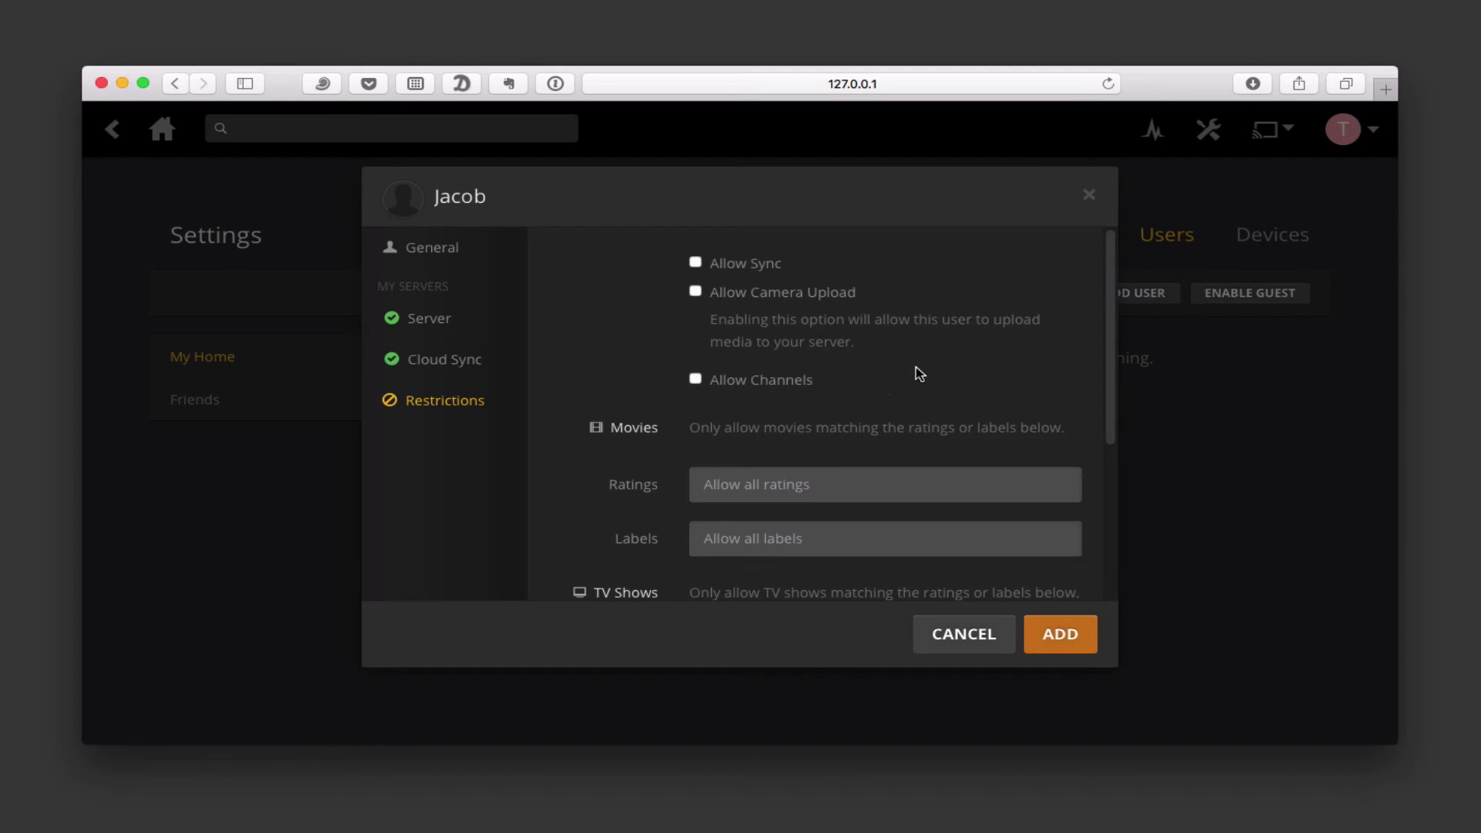
# - Allow channels for the managed user and limit movies to the PG rating
pyautogui.click(696, 379)
pyautogui.scroll(-3, 726, 396)
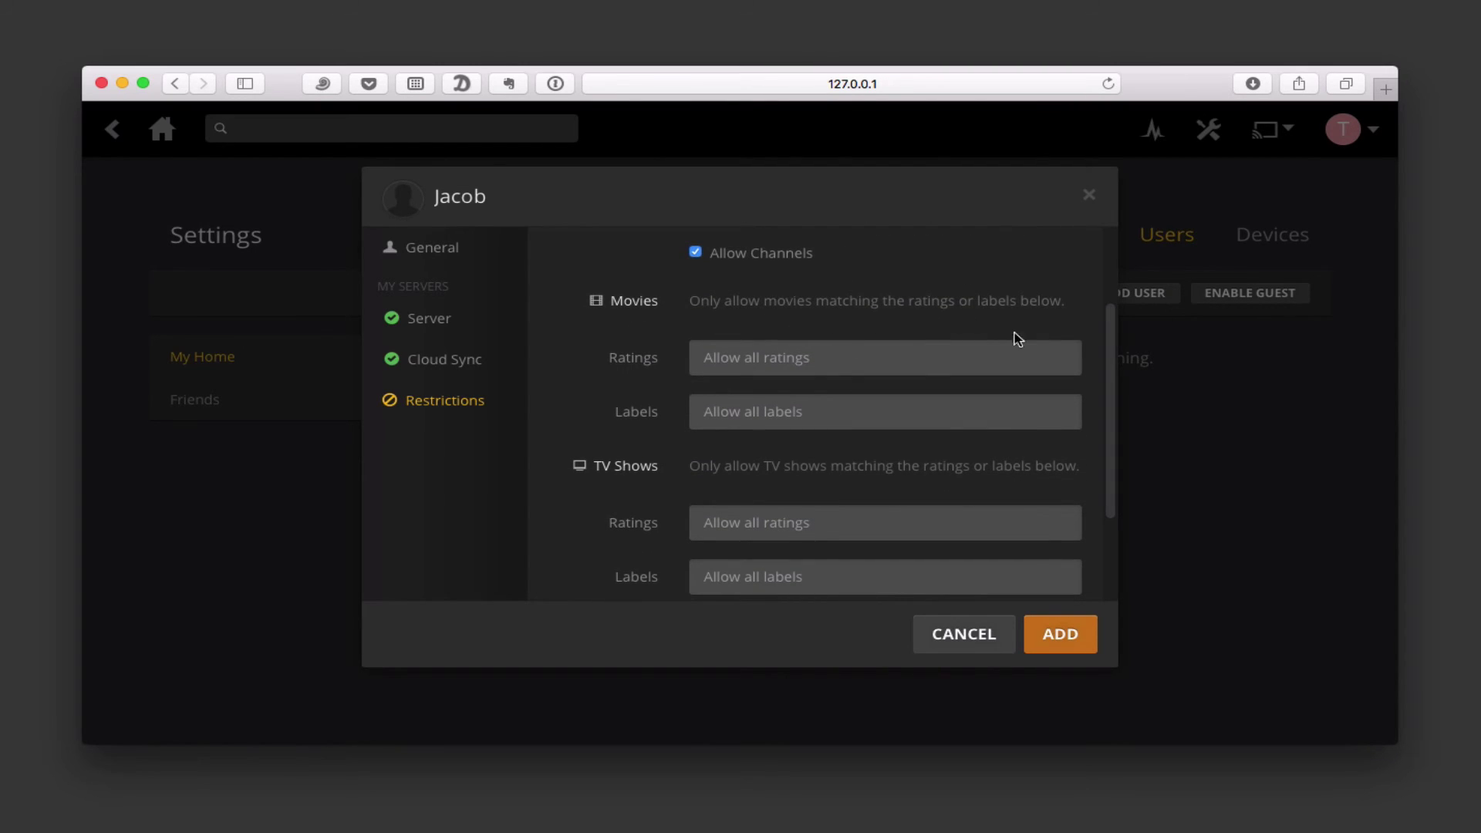
pyautogui.click(761, 353)
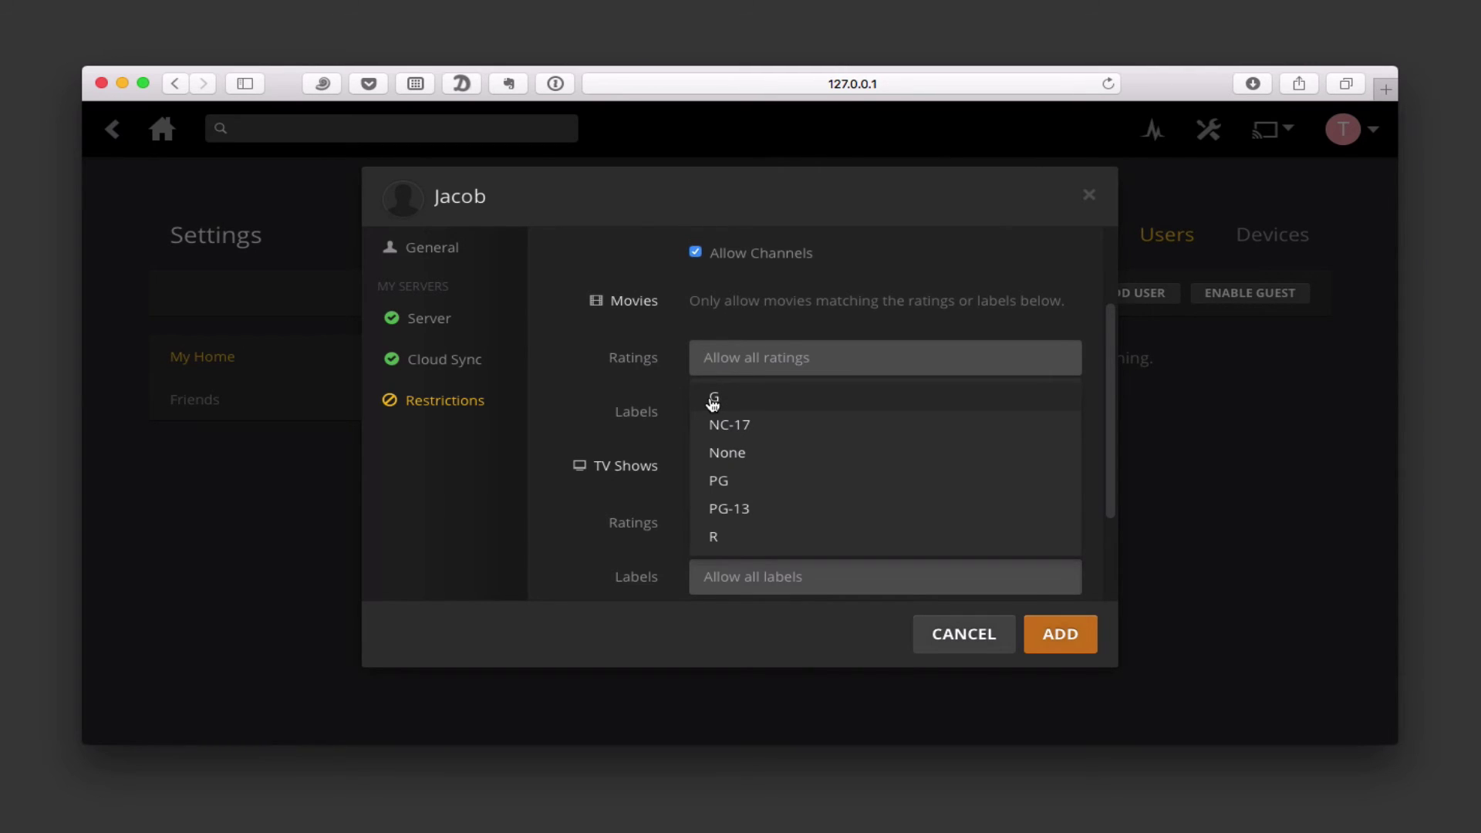
pyautogui.click(734, 482)
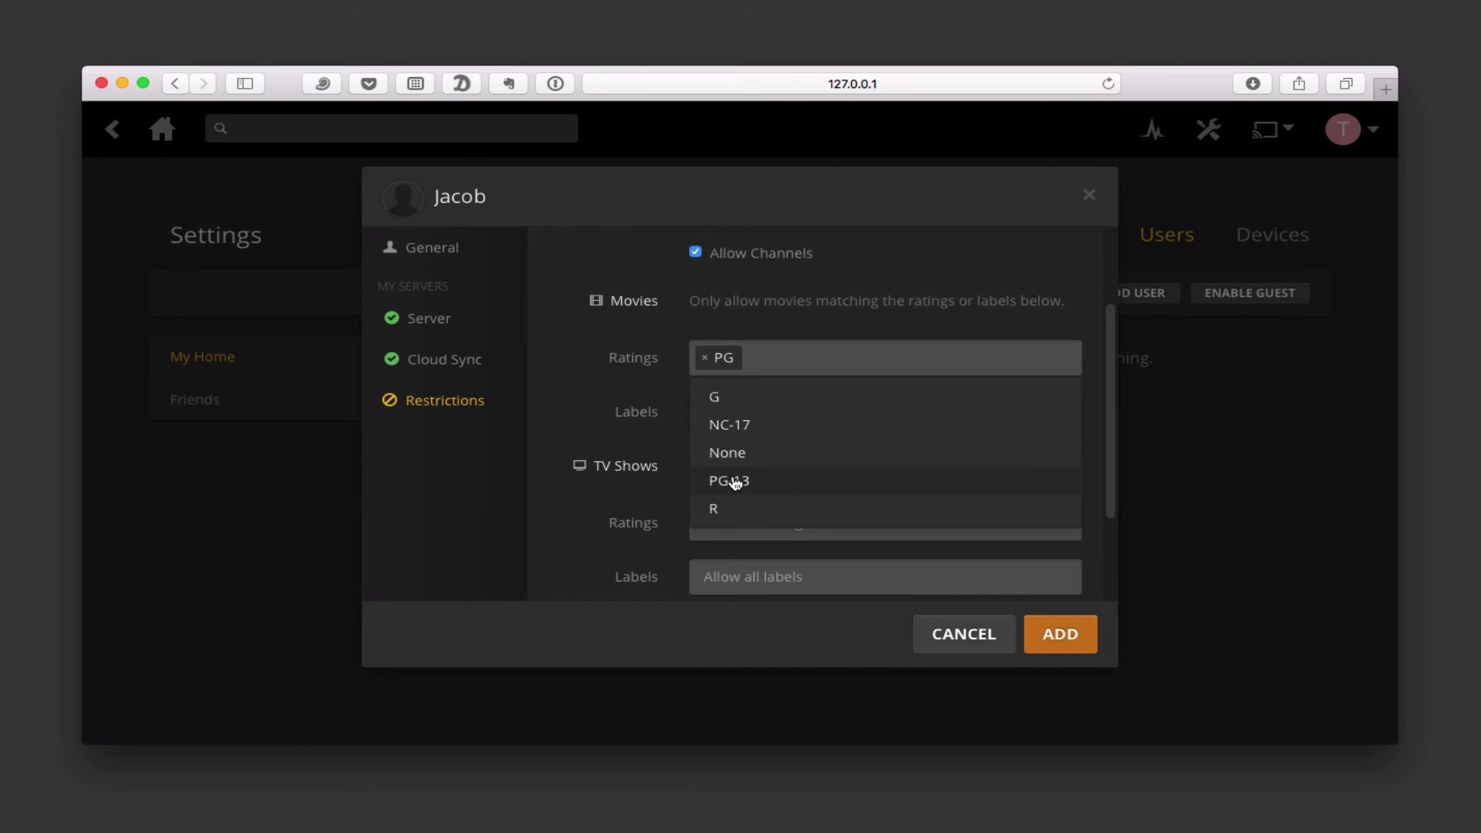
pyautogui.click(600, 419)
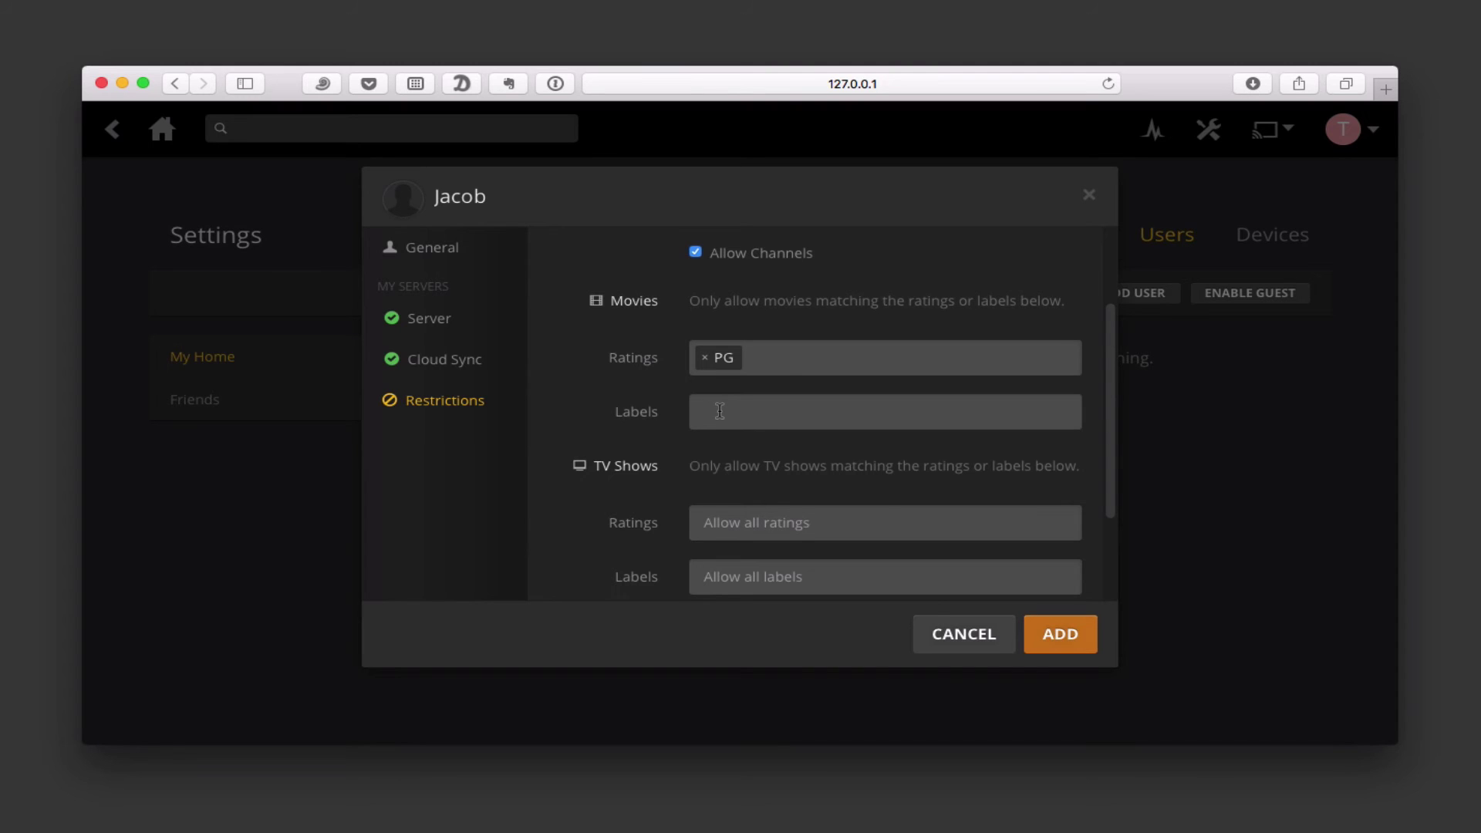
pyautogui.write('family')
pyautogui.press('BackSpace')
pyautogui.press('BackSpace')
pyautogui.press('BackSpace')
pyautogui.press('BackSpace')
pyautogui.press('BackSpace')
pyautogui.press('BackSpace')
# - Limit TV shows to the TV-PG rating and add the managed user
pyautogui.scroll(-4, 665, 424)
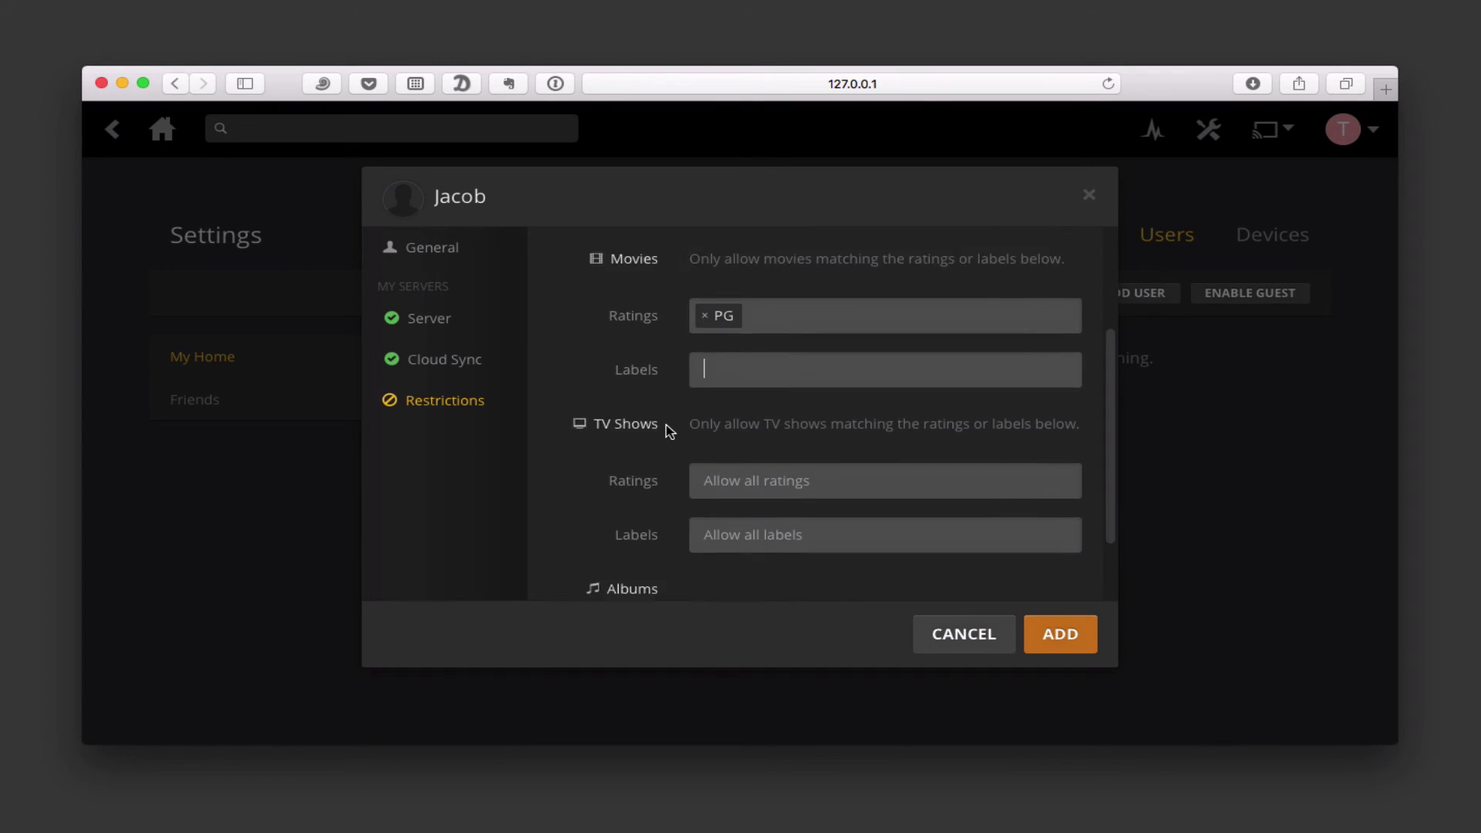
pyautogui.click(779, 391)
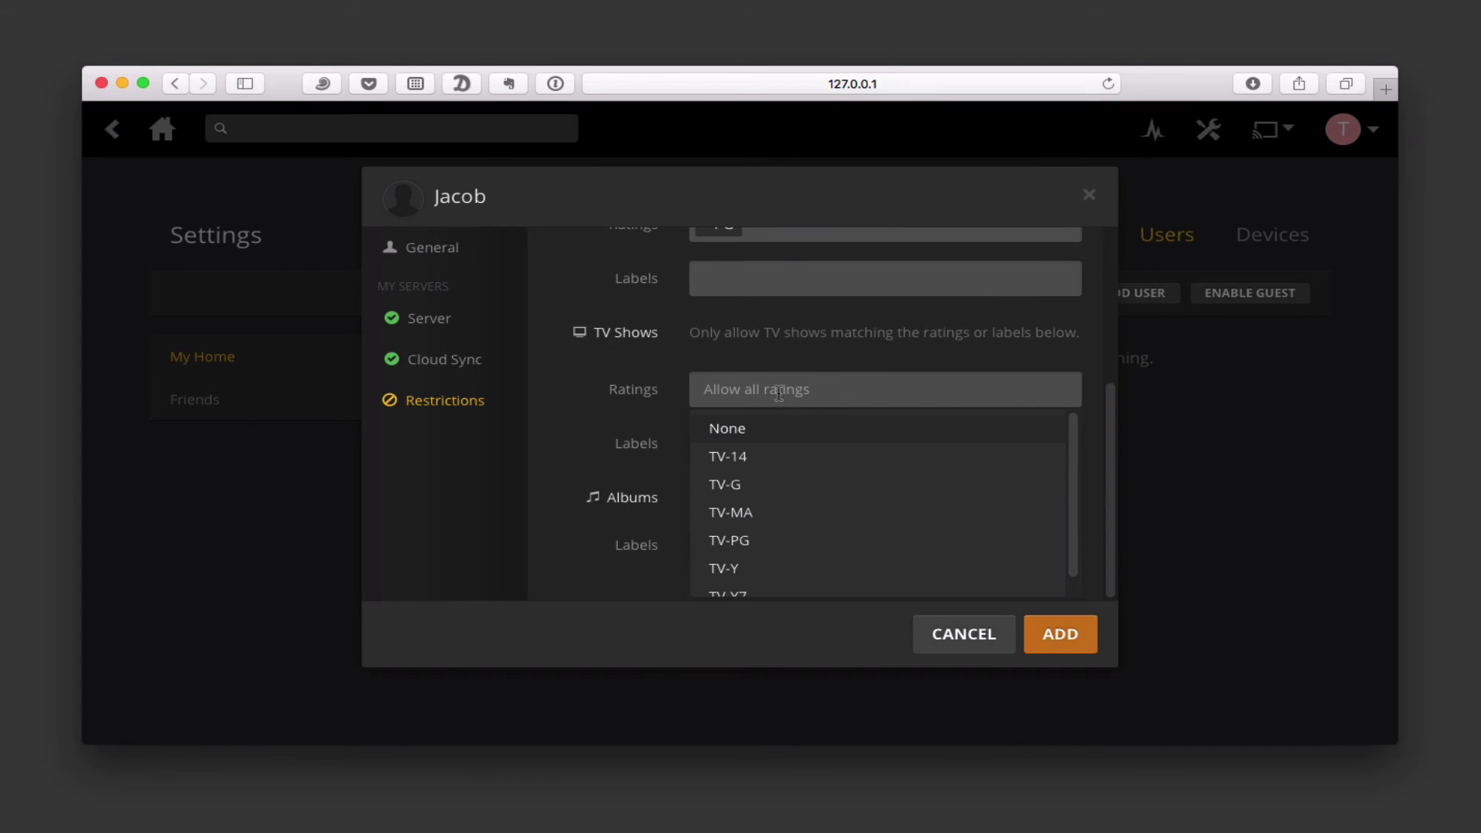
pyautogui.click(744, 544)
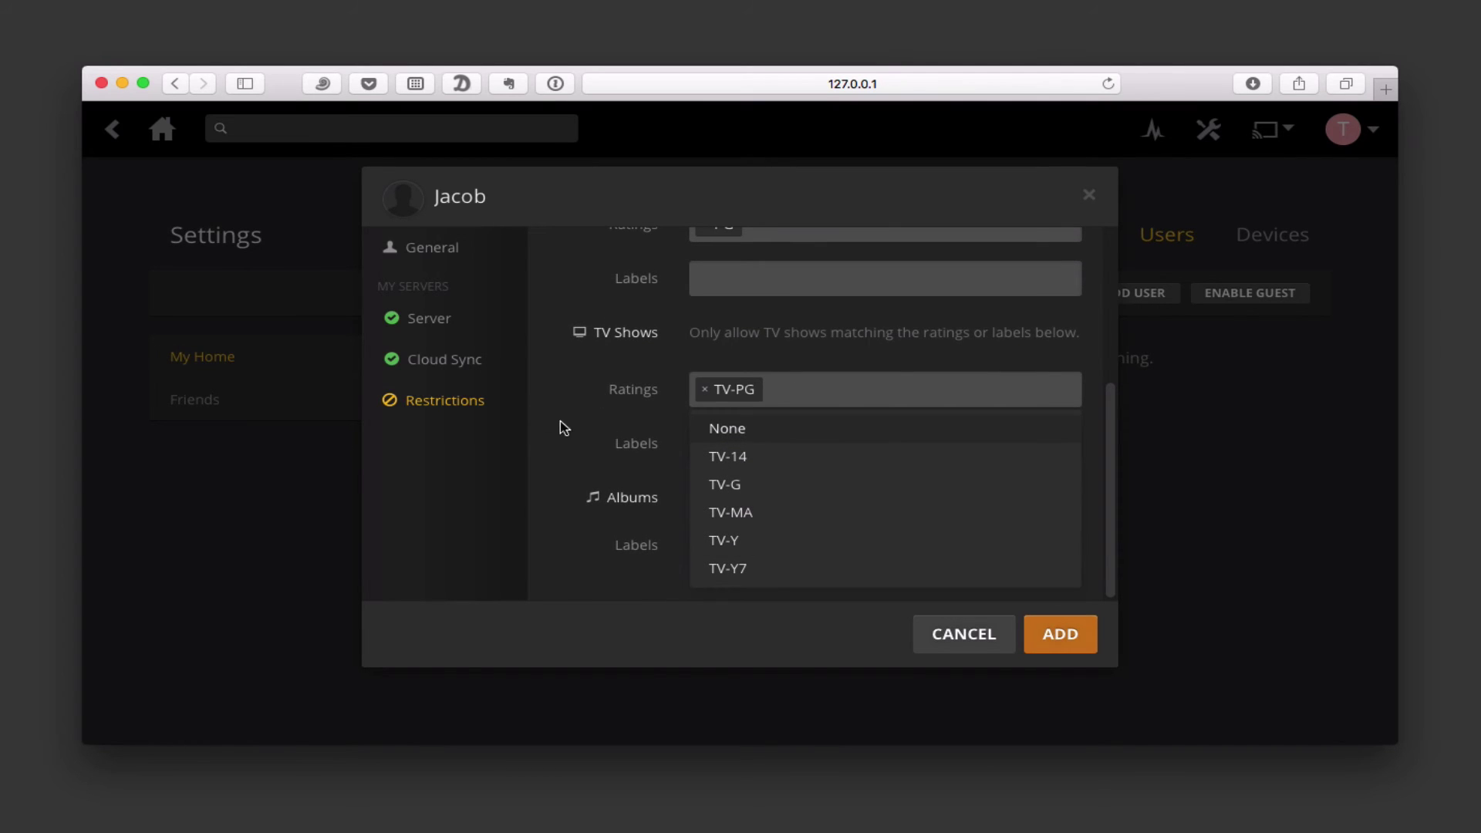
pyautogui.press('Tab')
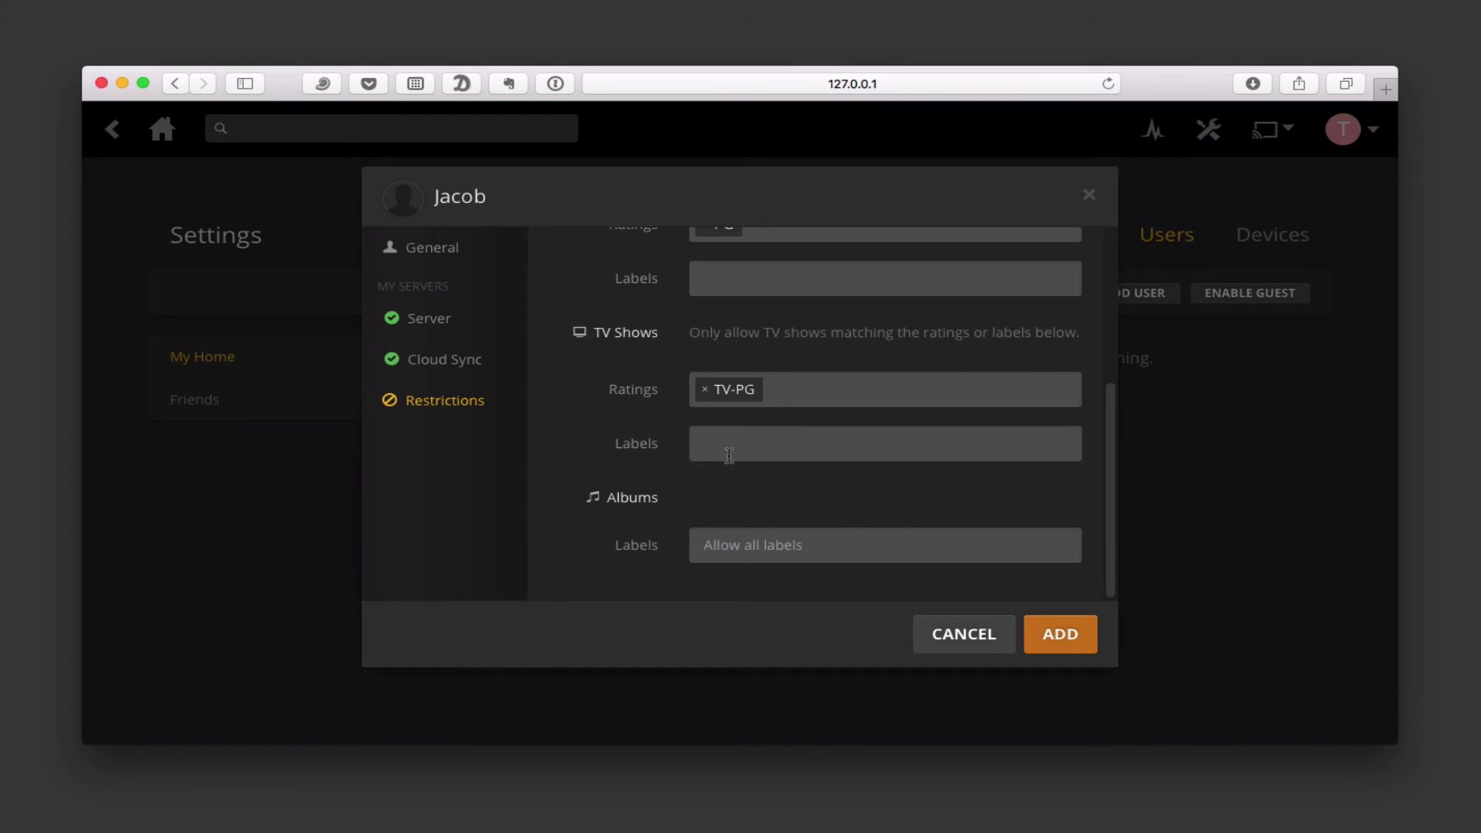
pyautogui.click(739, 547)
pyautogui.scroll(7, 823, 498)
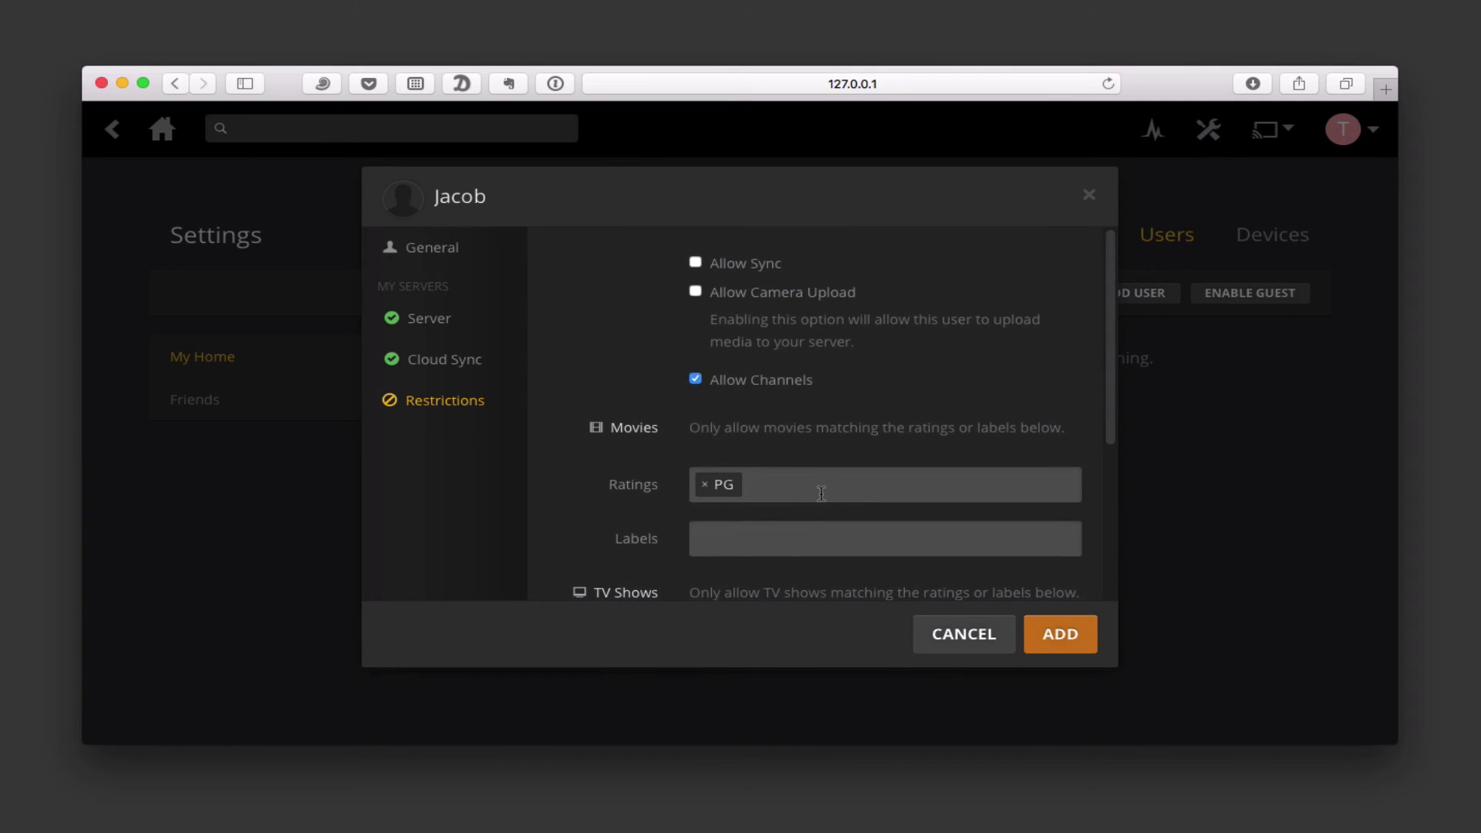
pyautogui.scroll(-2, 823, 499)
pyautogui.click(1059, 634)
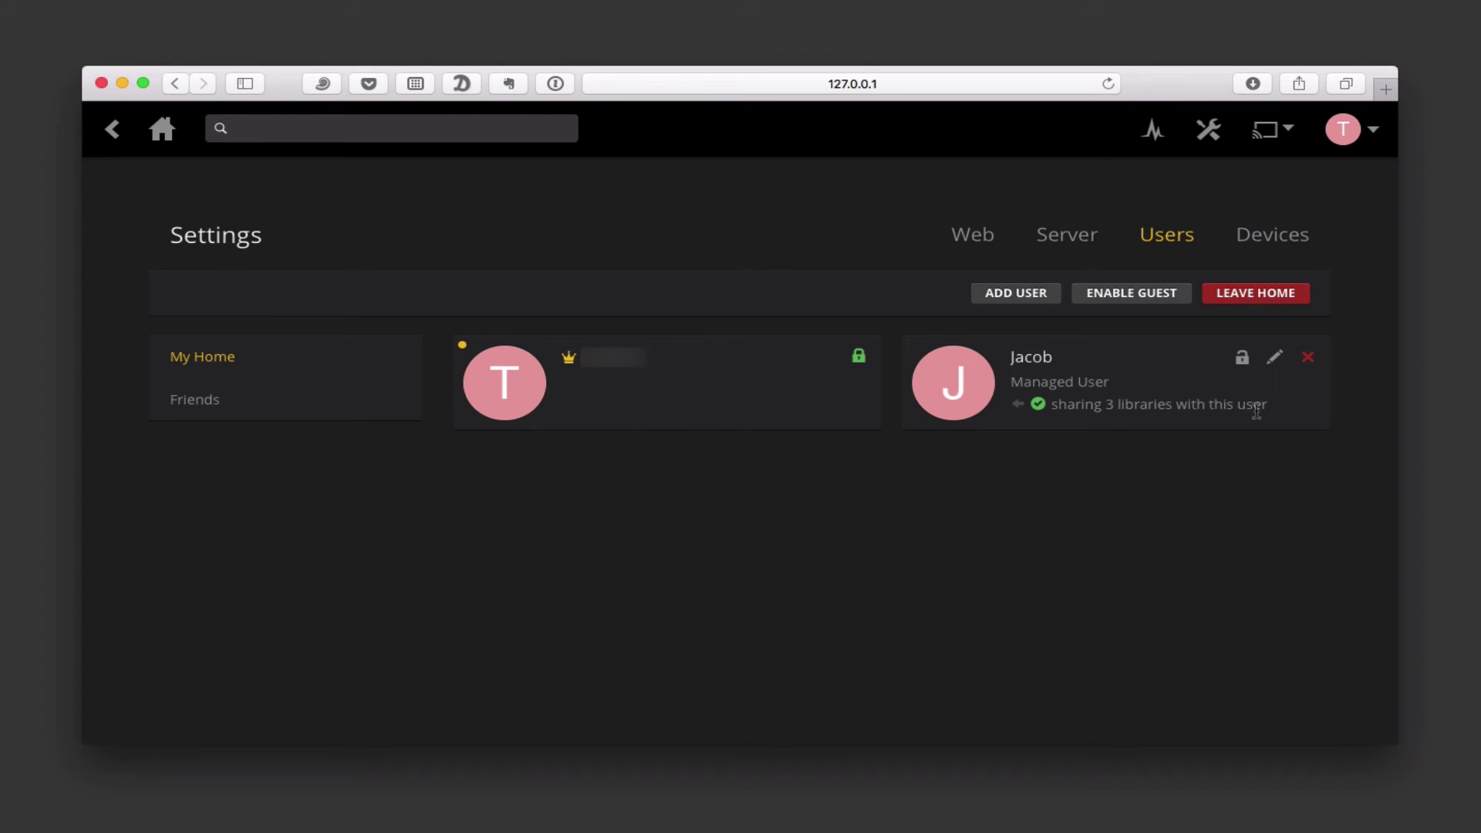
pyautogui.click(1243, 362)
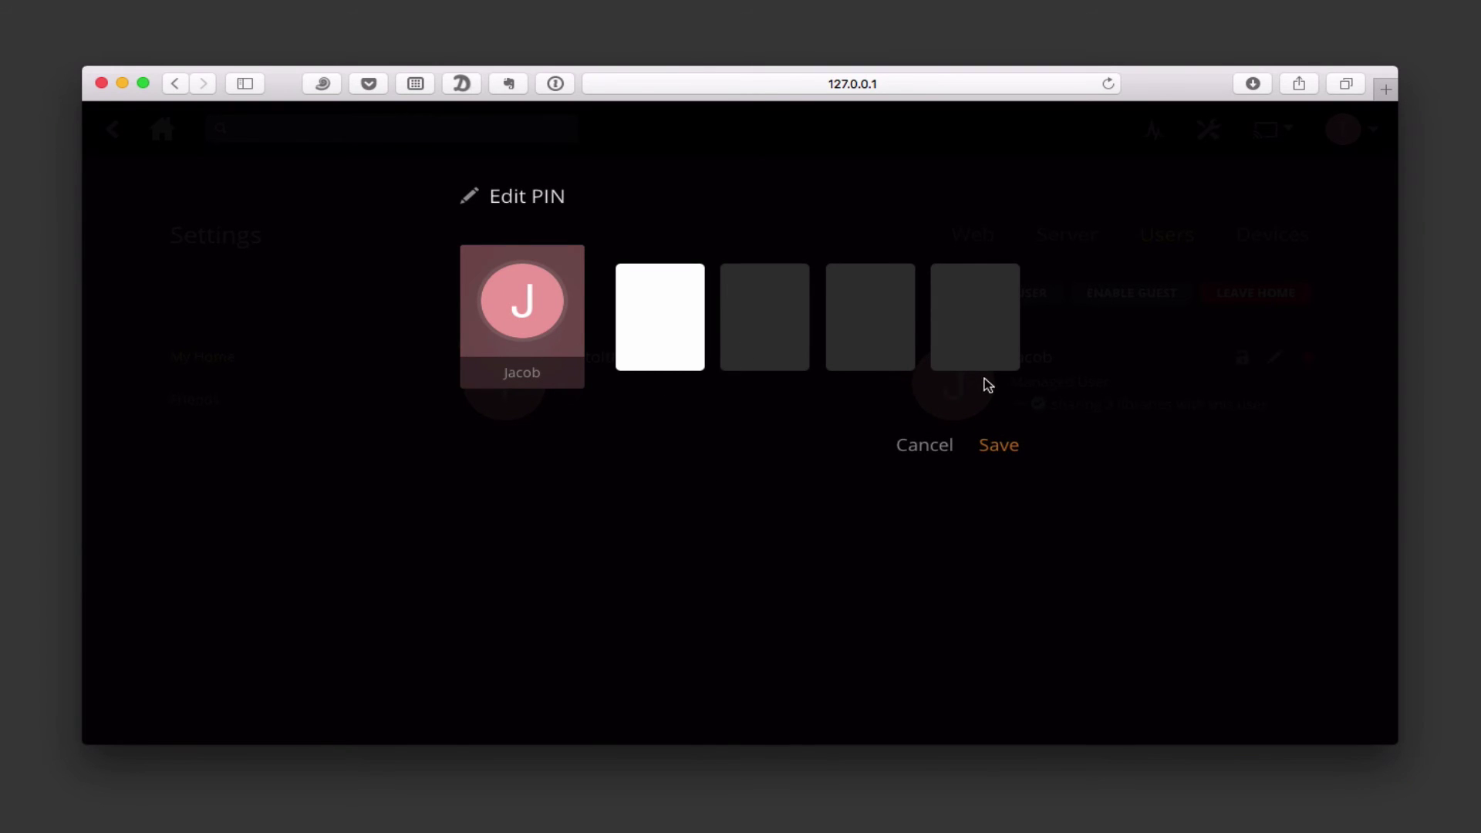
pyautogui.click(907, 447)
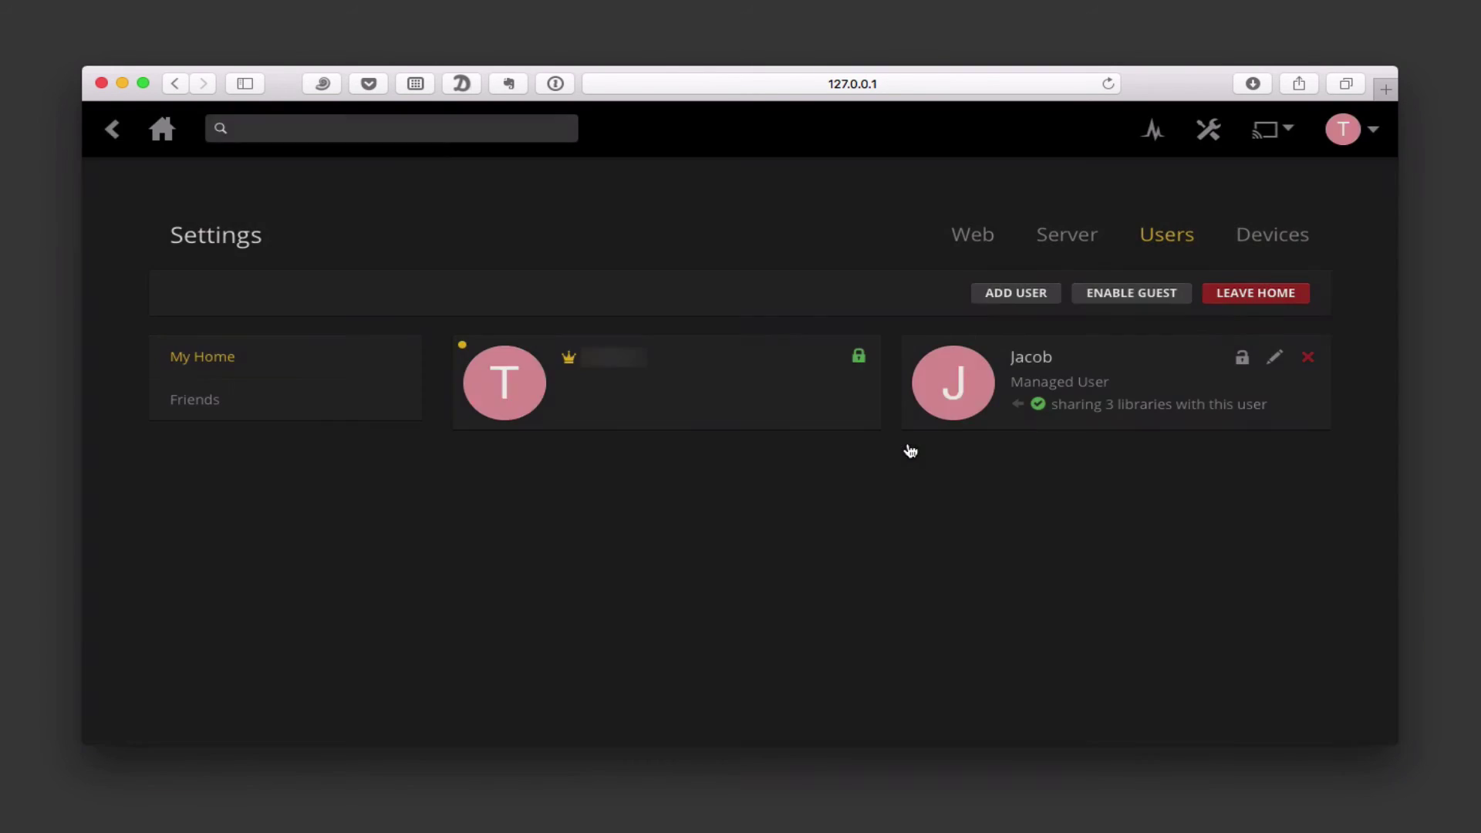
pyautogui.click(1277, 359)
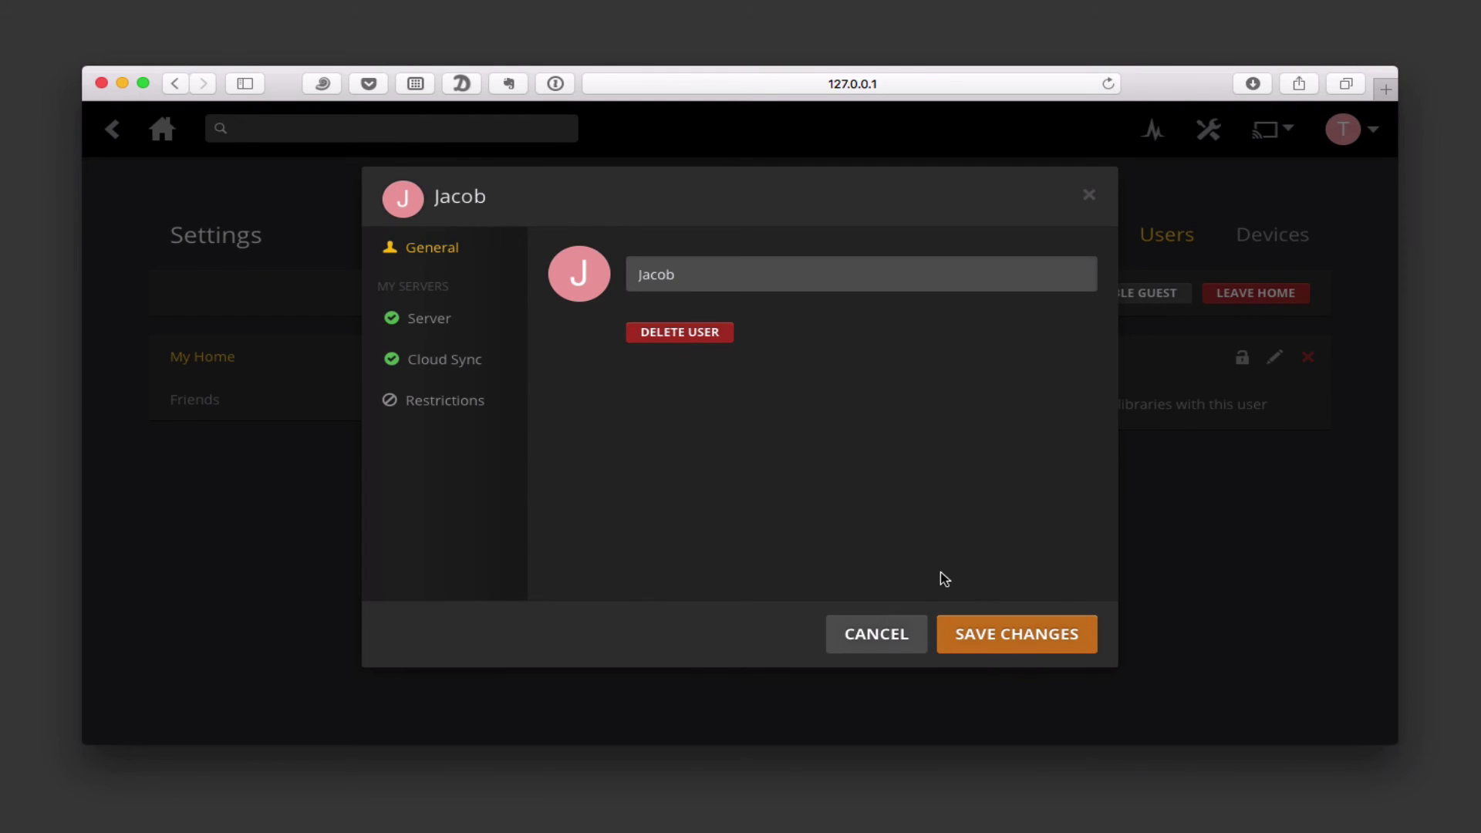
pyautogui.click(897, 637)
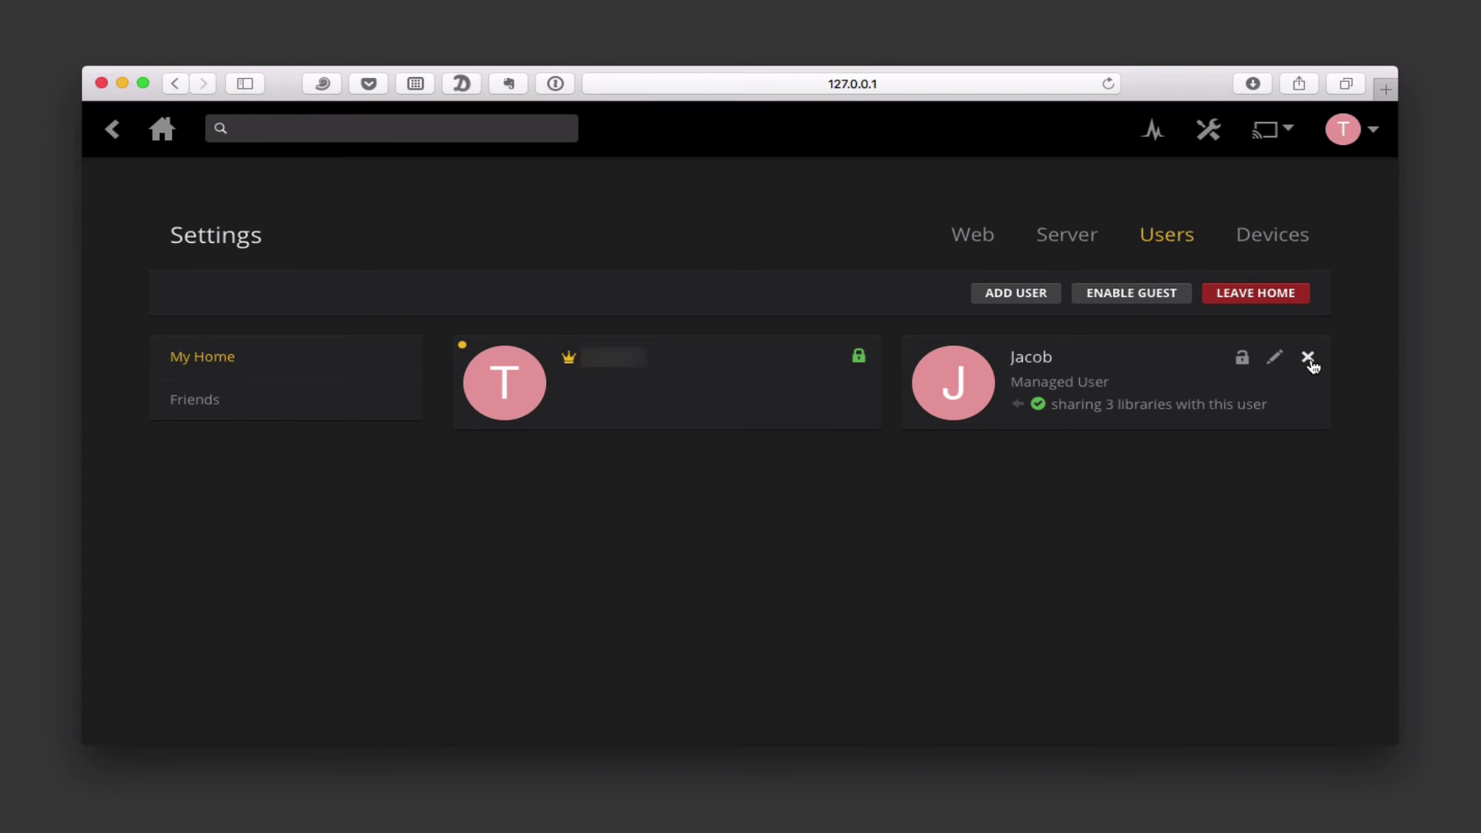
# - Enable the Guest user and share only the Movies-PLEX library with it
pyautogui.click(1132, 301)
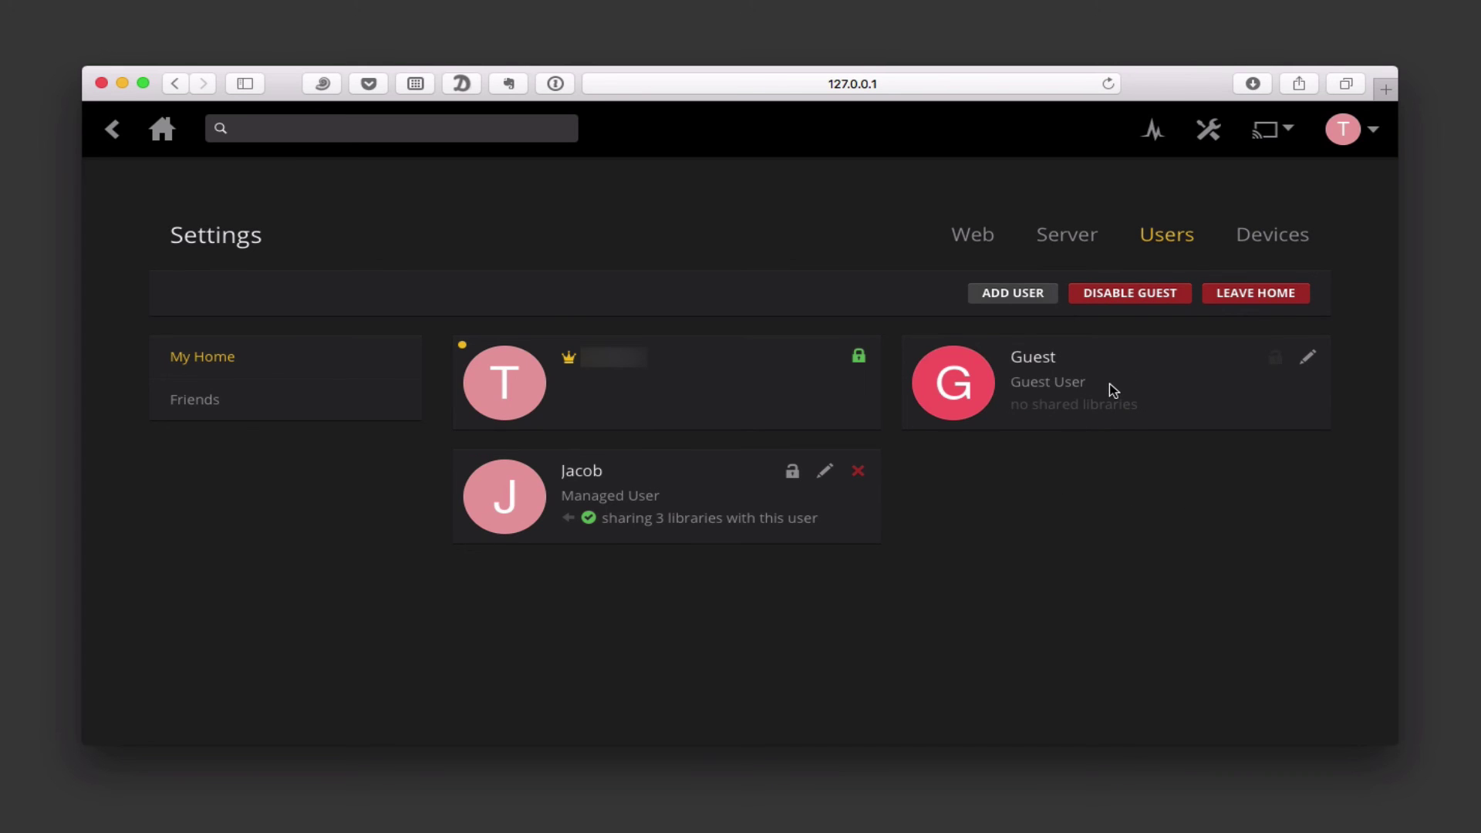
pyautogui.click(1310, 359)
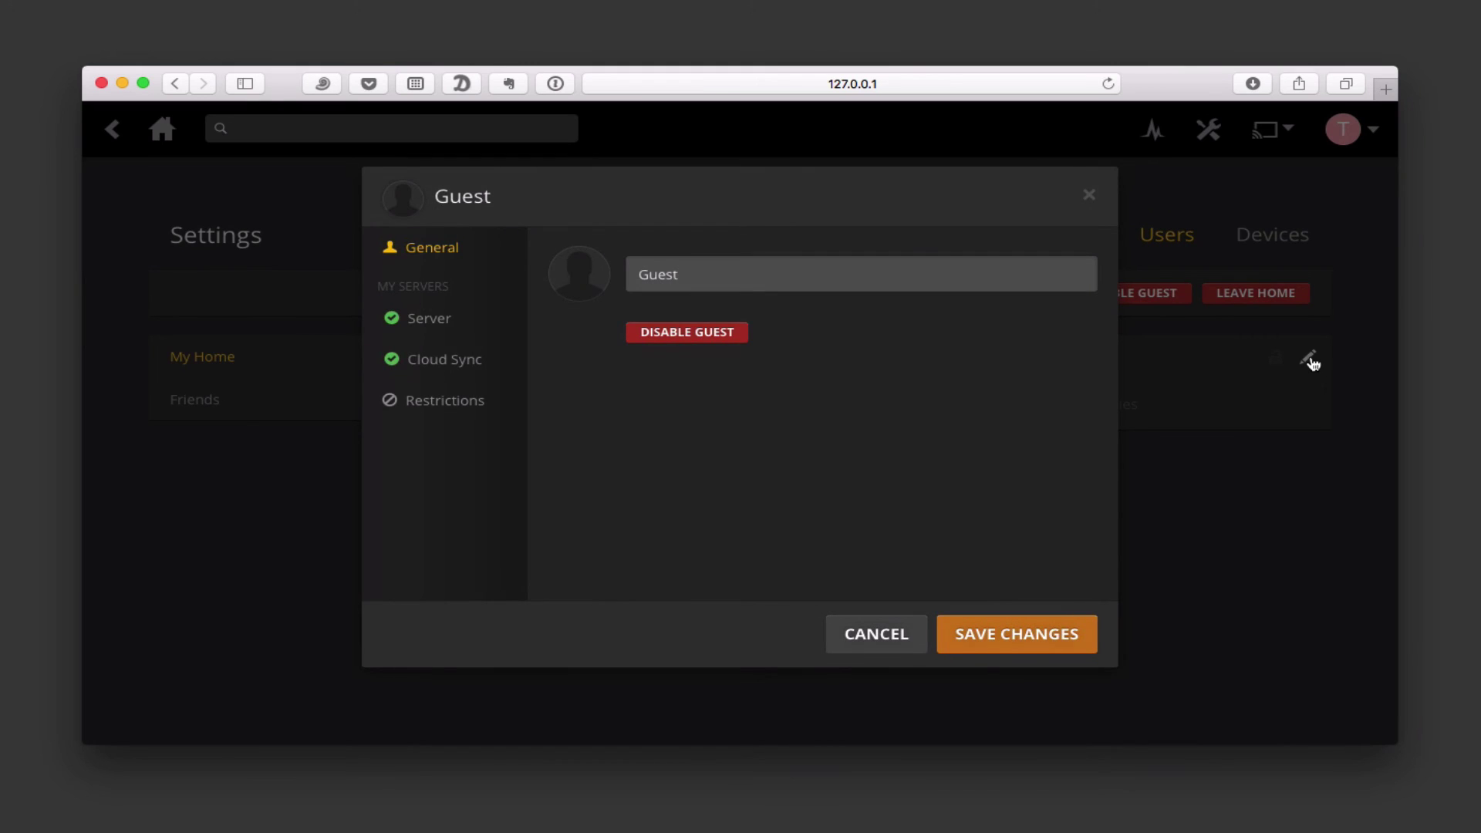
pyautogui.click(430, 319)
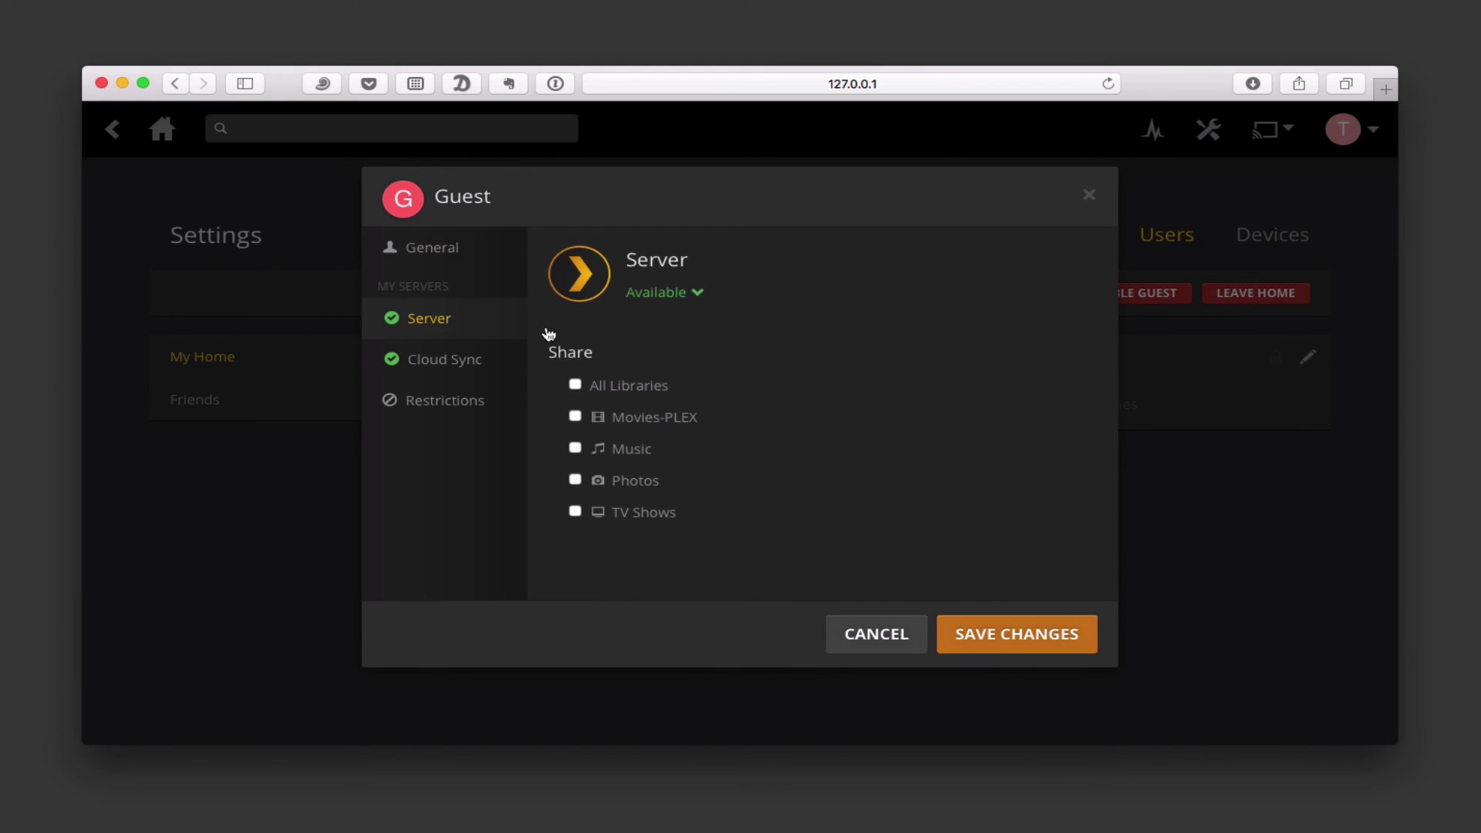
pyautogui.click(574, 417)
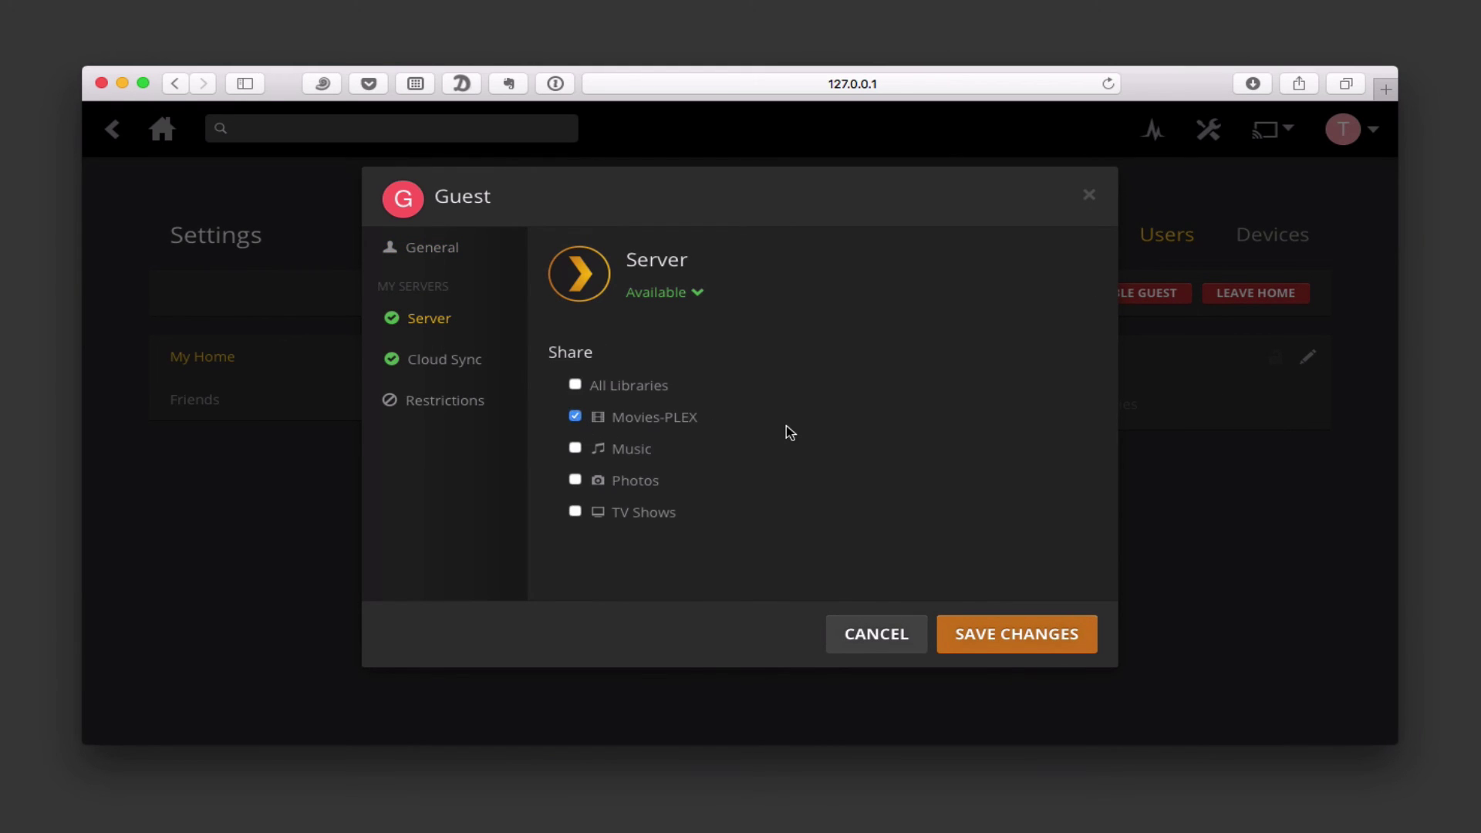
pyautogui.click(461, 365)
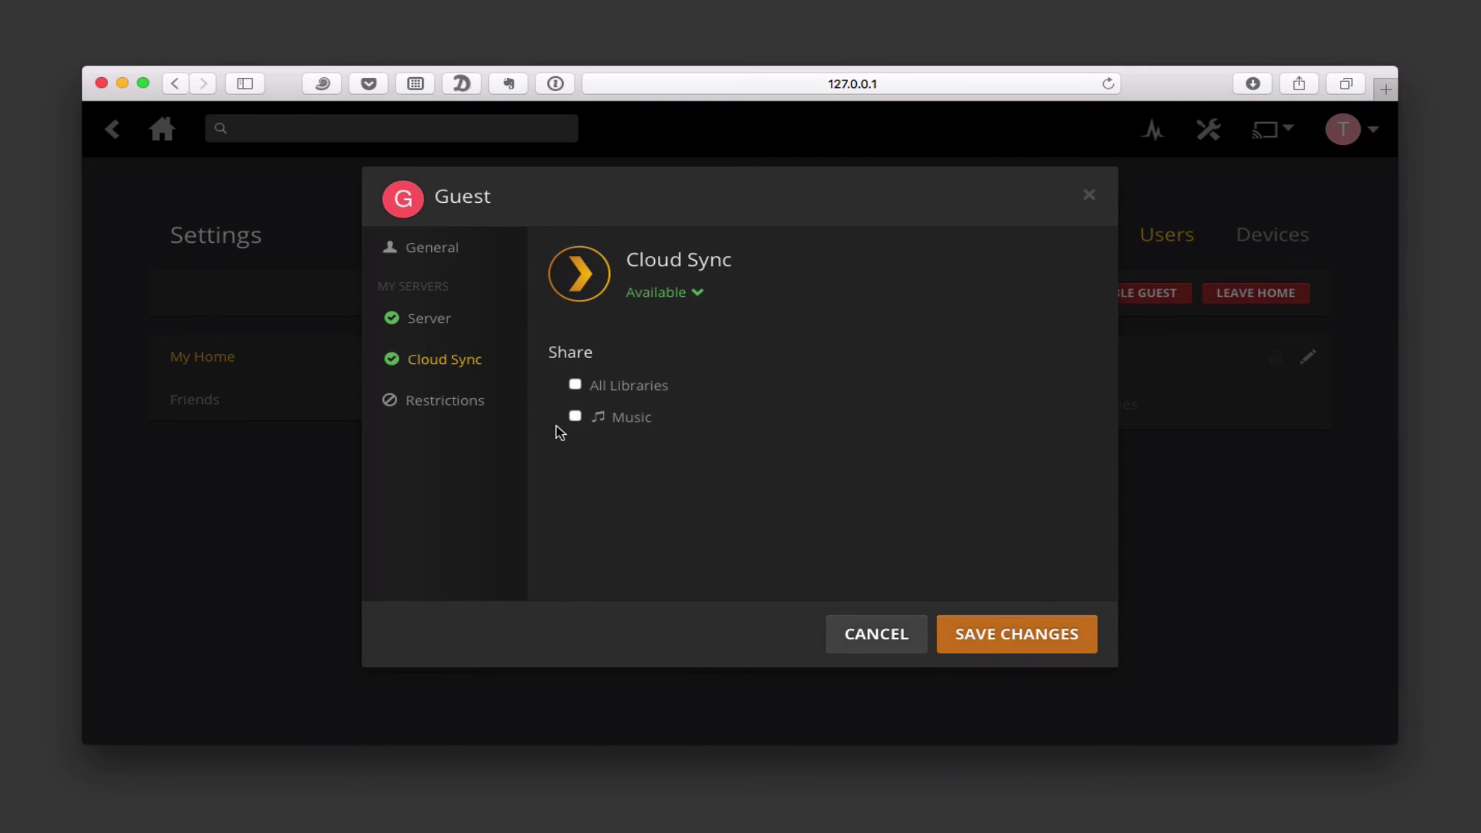
pyautogui.click(446, 401)
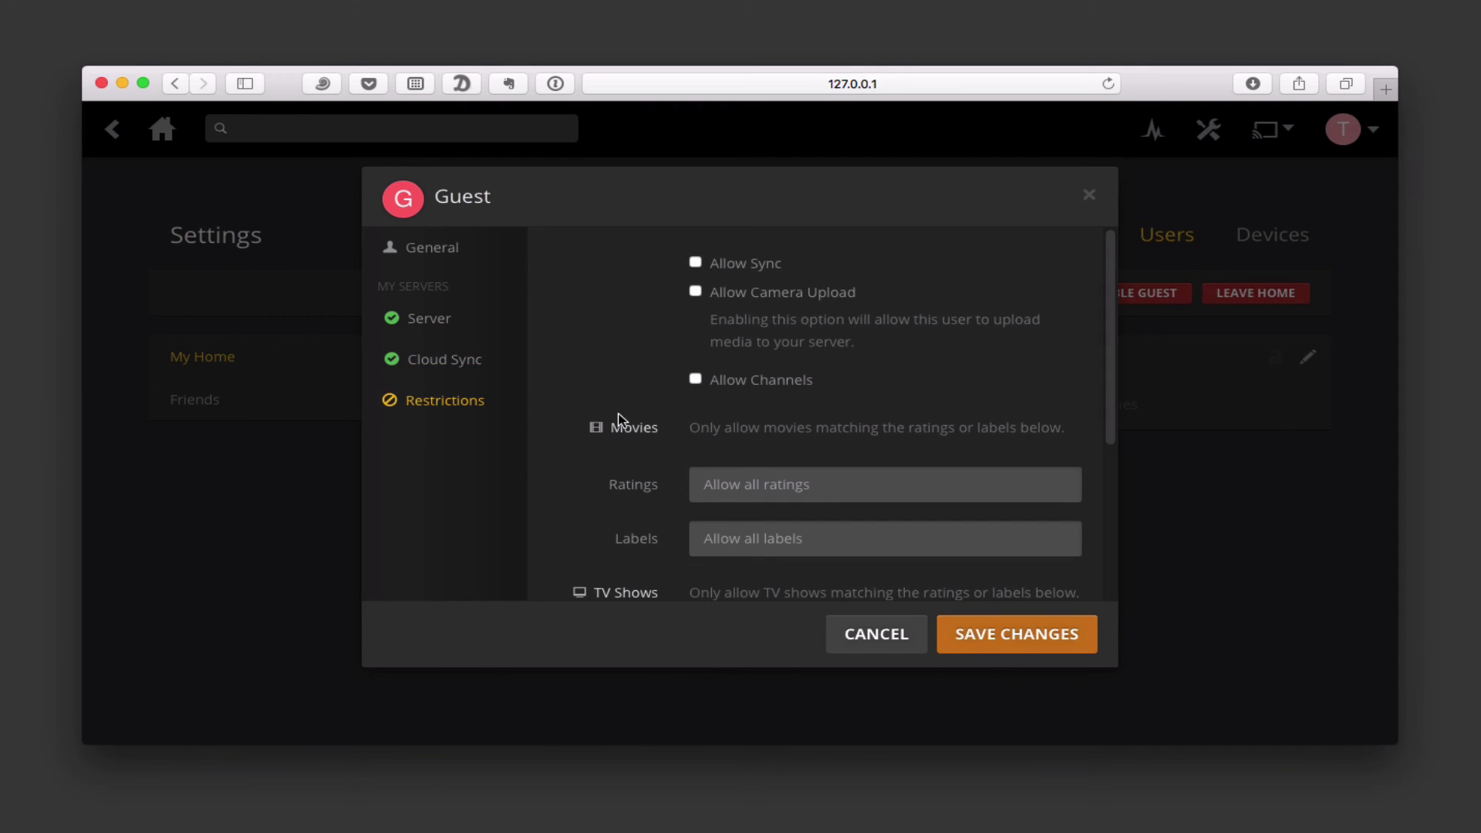
pyautogui.click(1003, 633)
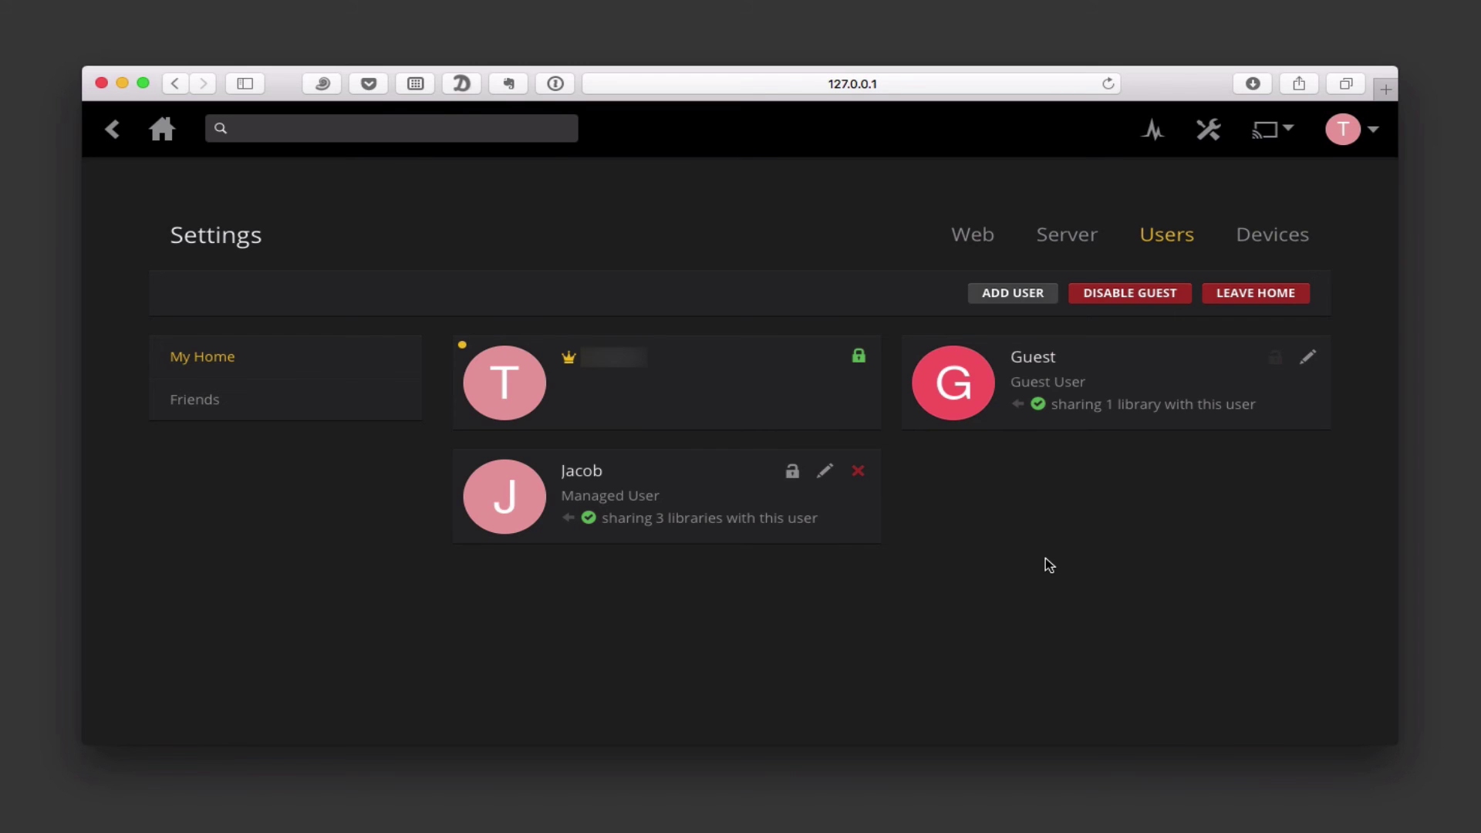
# - Switch to the managed user and confirm only Playlists, Movies-PLEX and TV Shows appear
pyautogui.click(1374, 131)
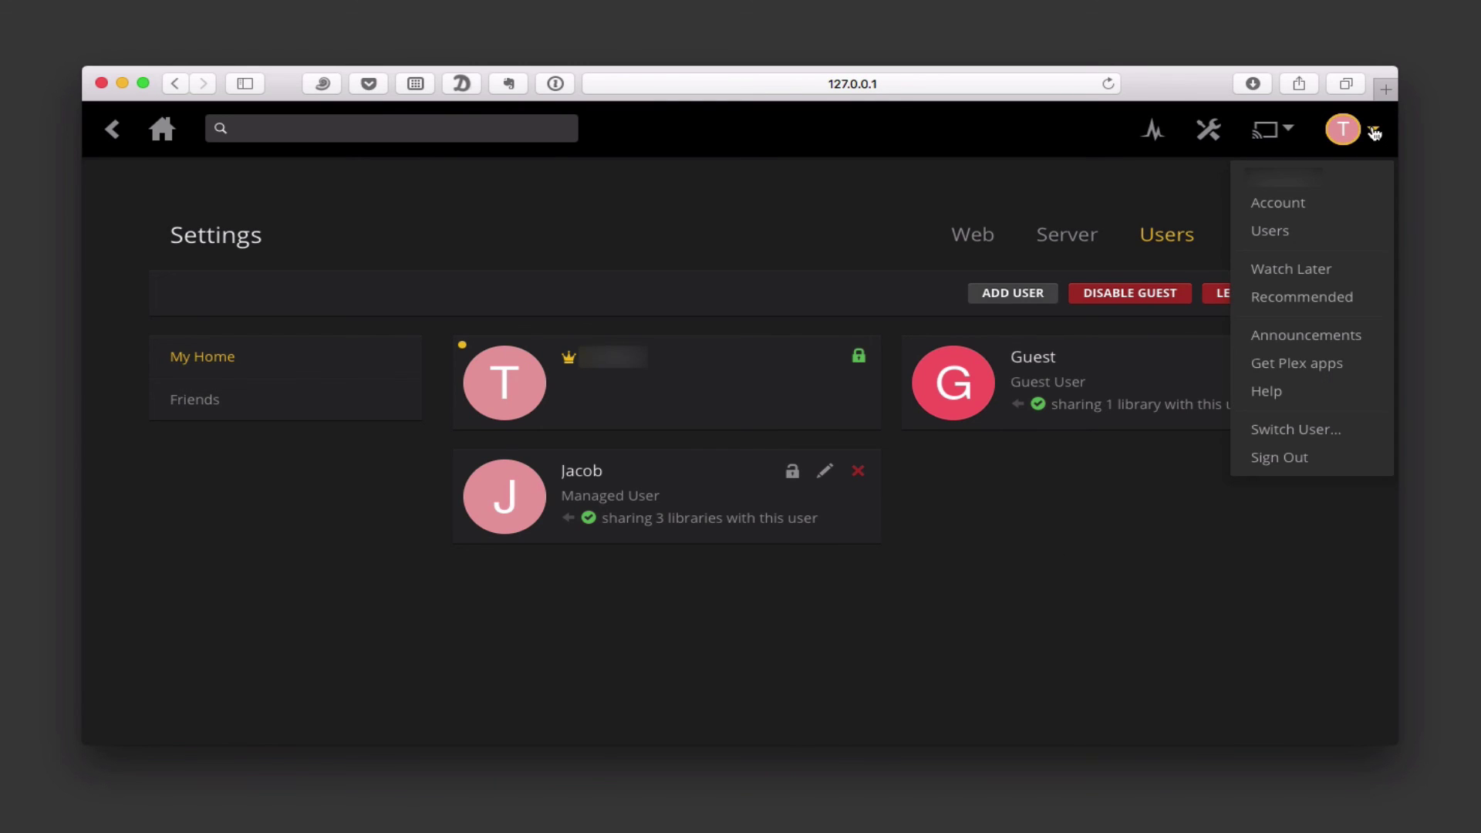
pyautogui.click(1280, 235)
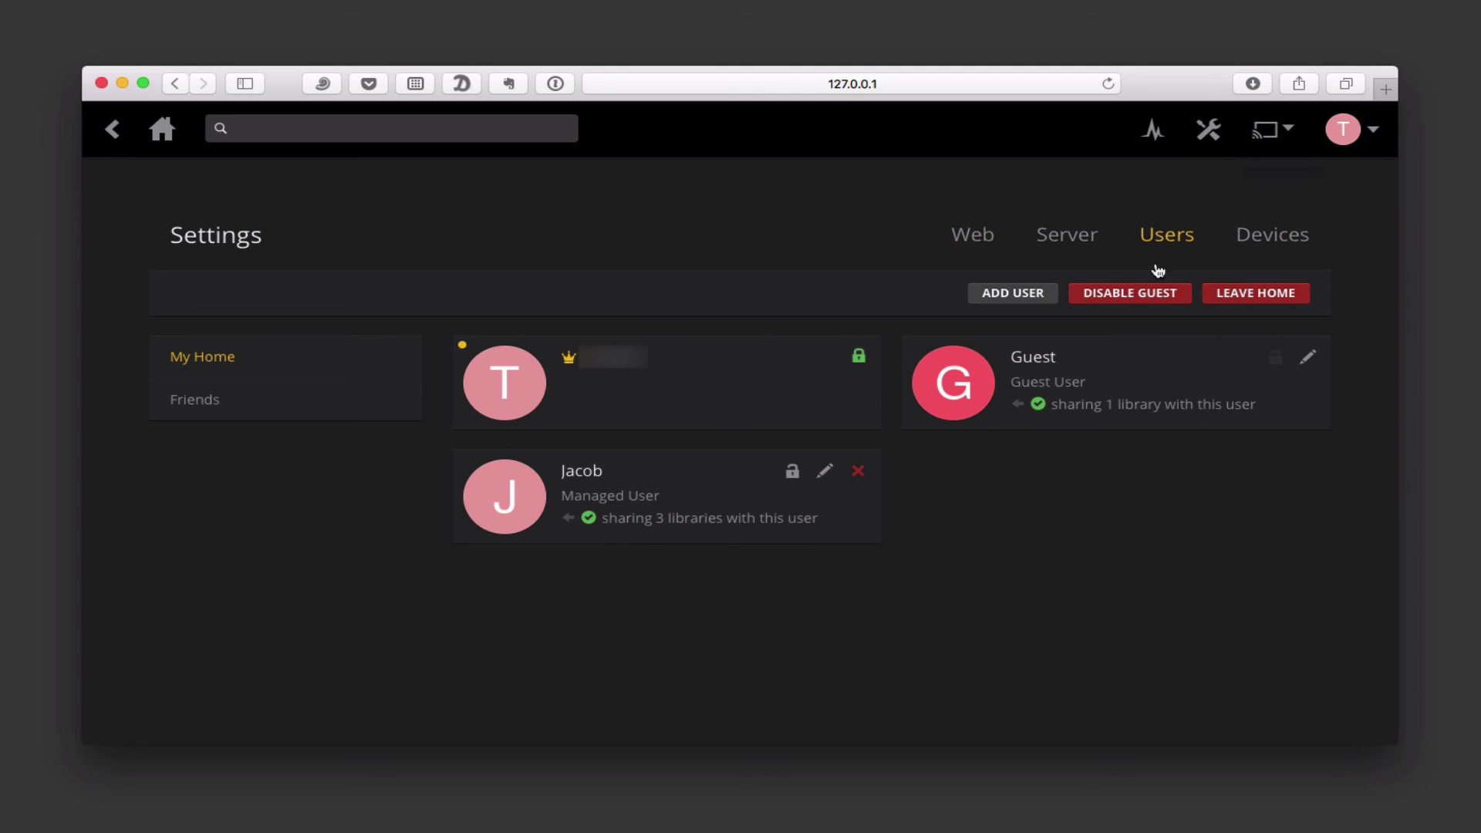
pyautogui.click(1372, 131)
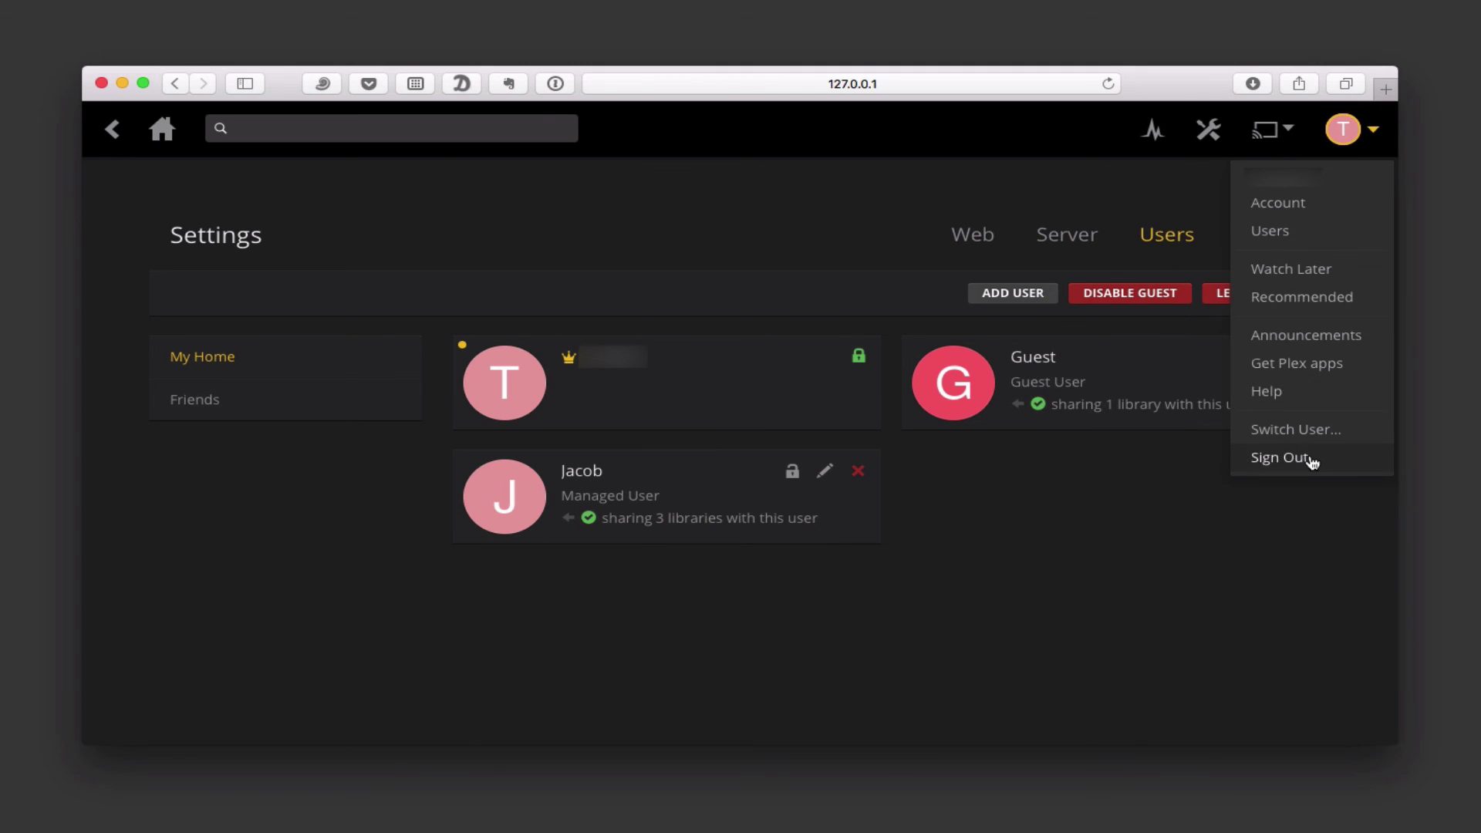
pyautogui.click(1310, 430)
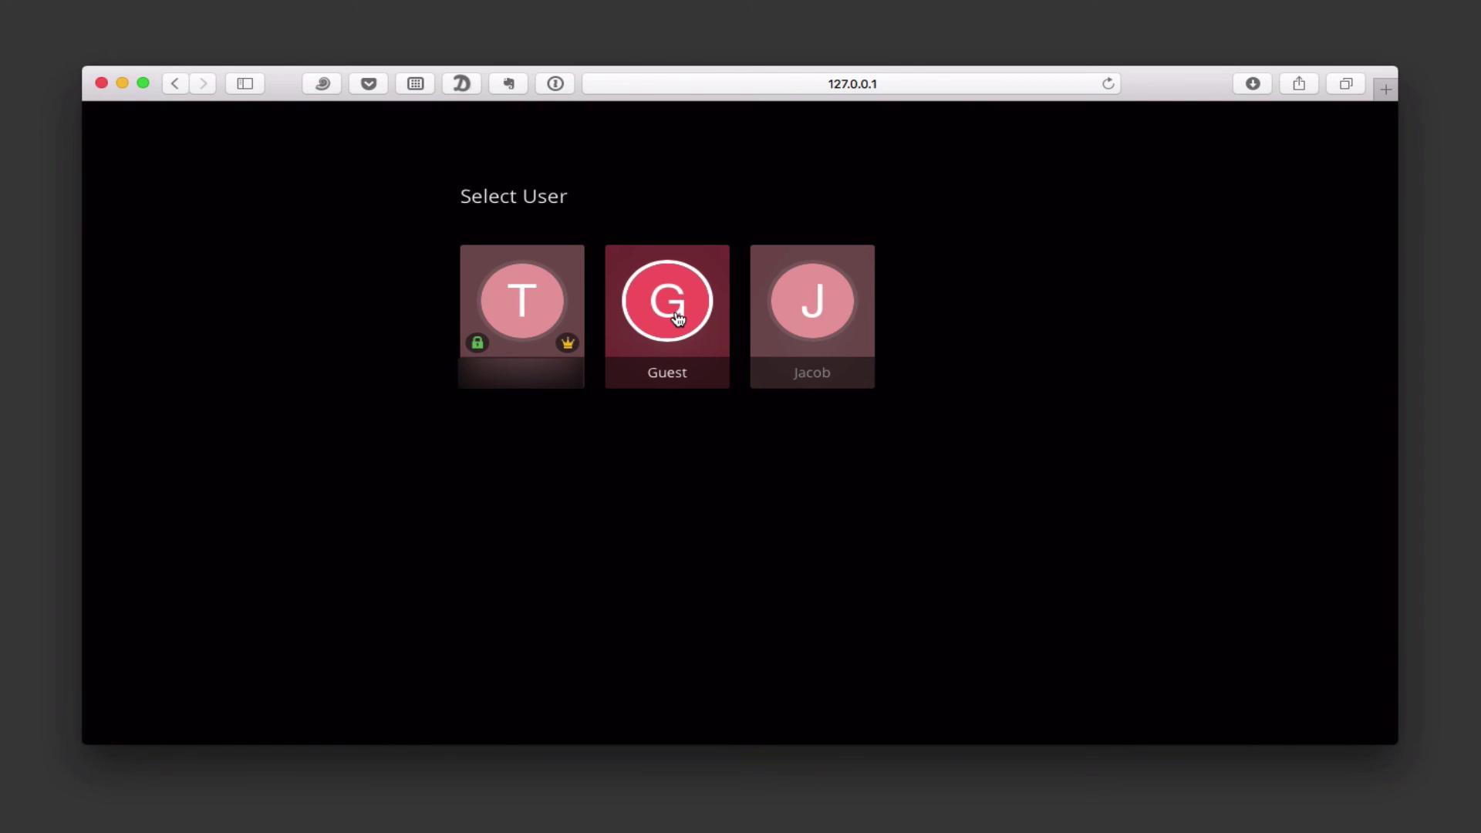
pyautogui.click(820, 324)
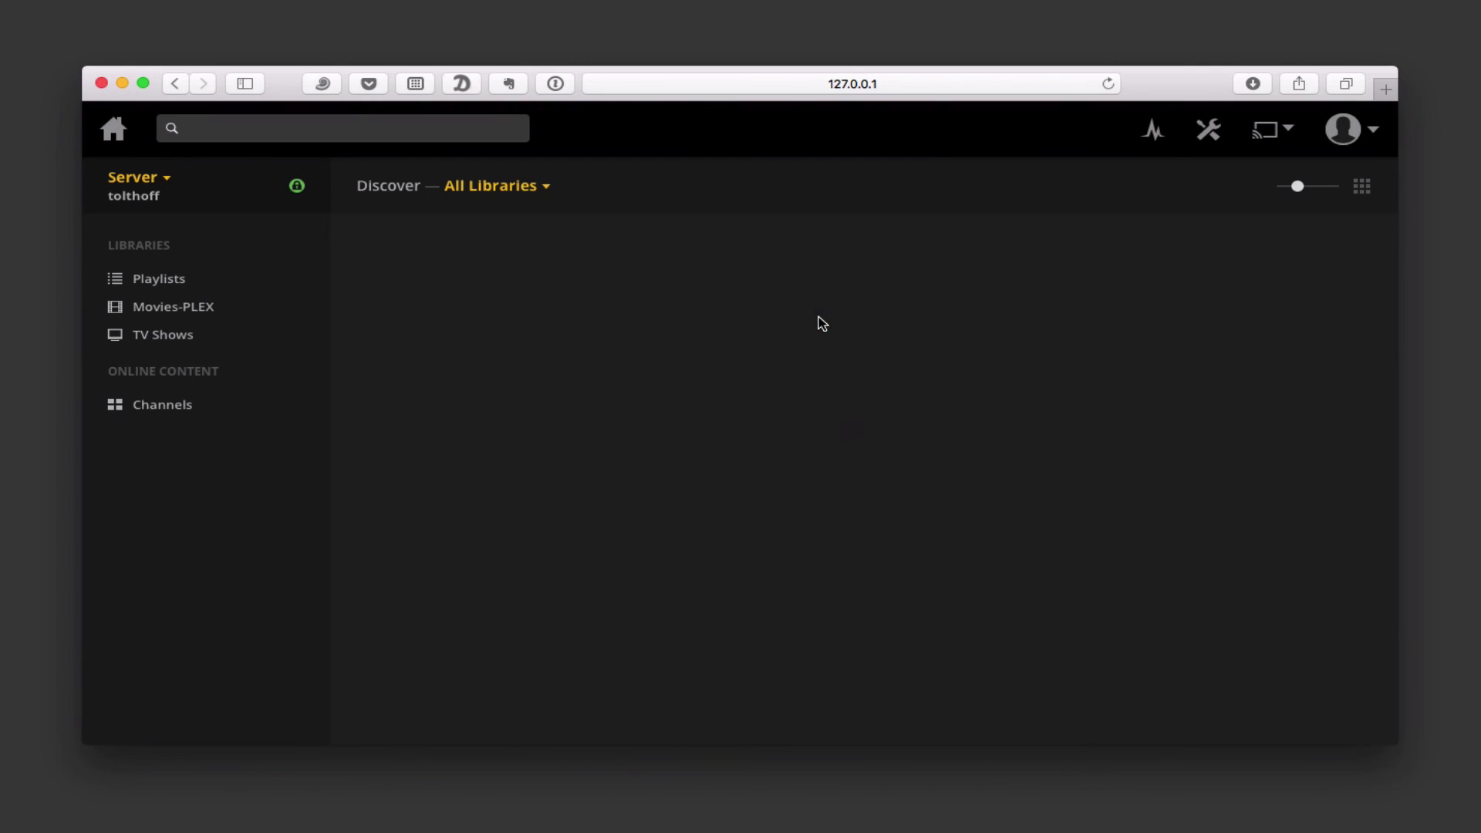
pyautogui.scroll(-3, 939, 552)
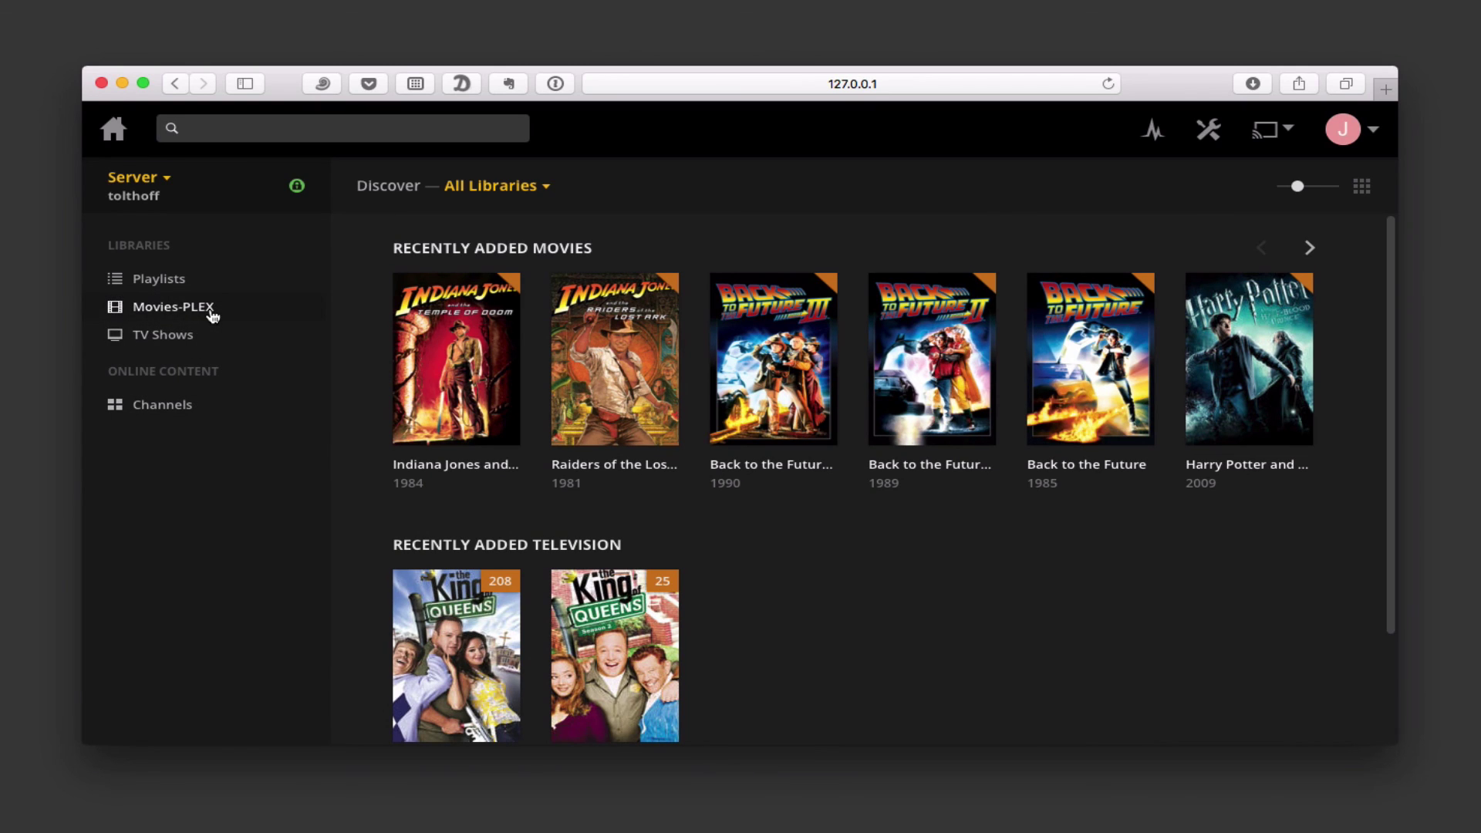
pyautogui.click(1372, 132)
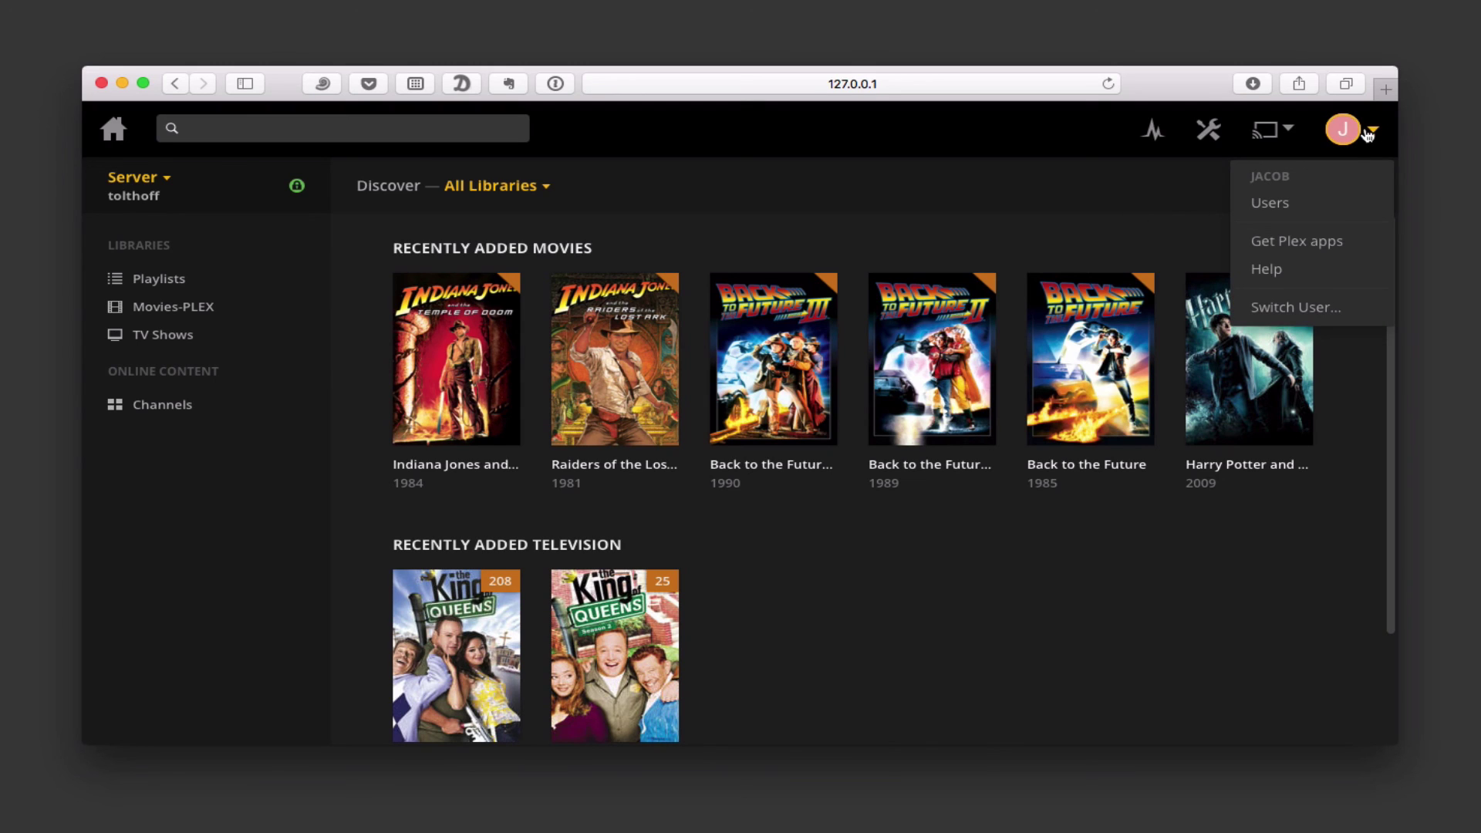
# - Switch back to the PIN-locked admin account by entering its PIN
pyautogui.click(1322, 309)
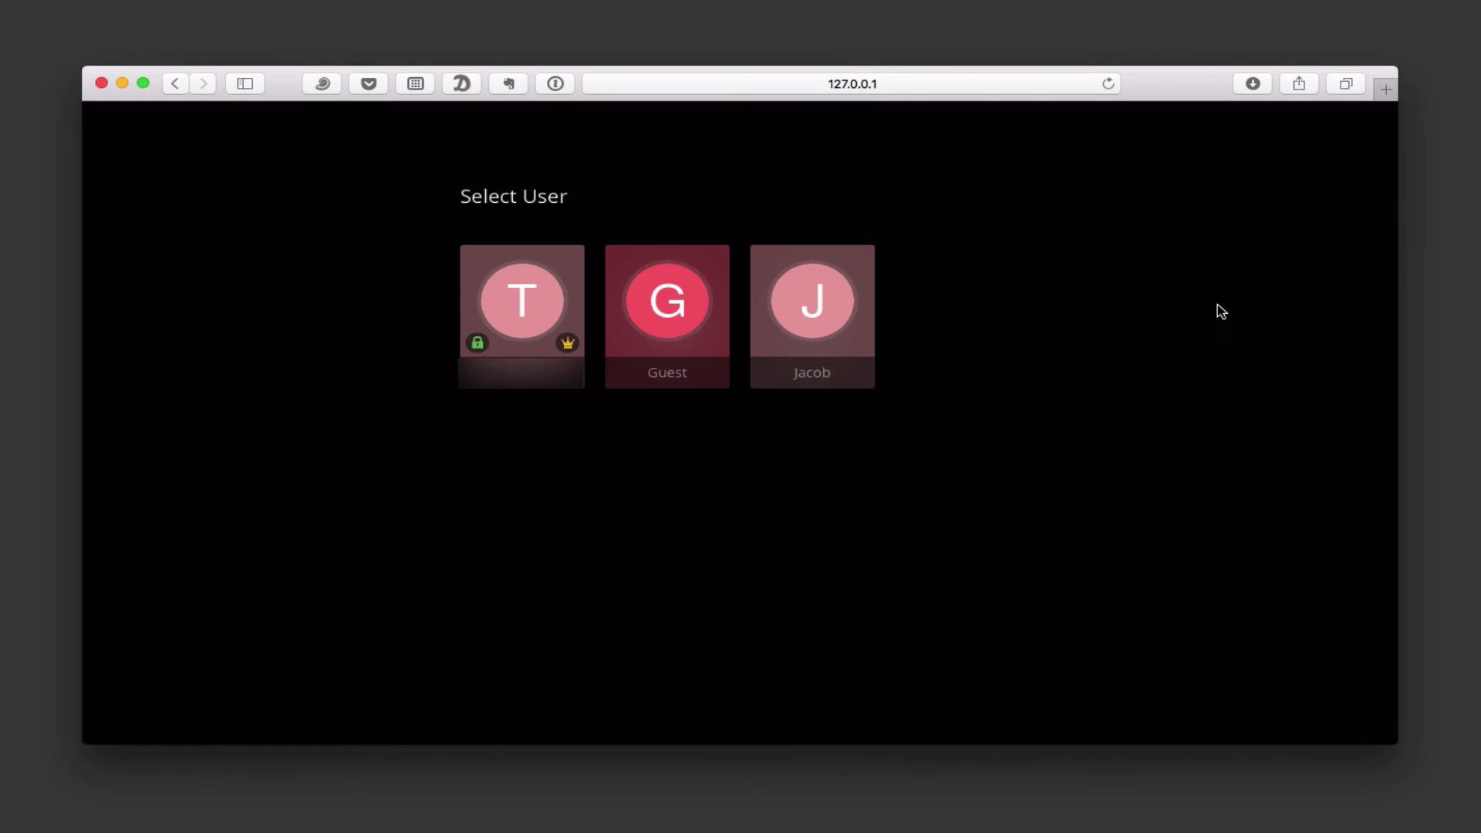
pyautogui.click(529, 308)
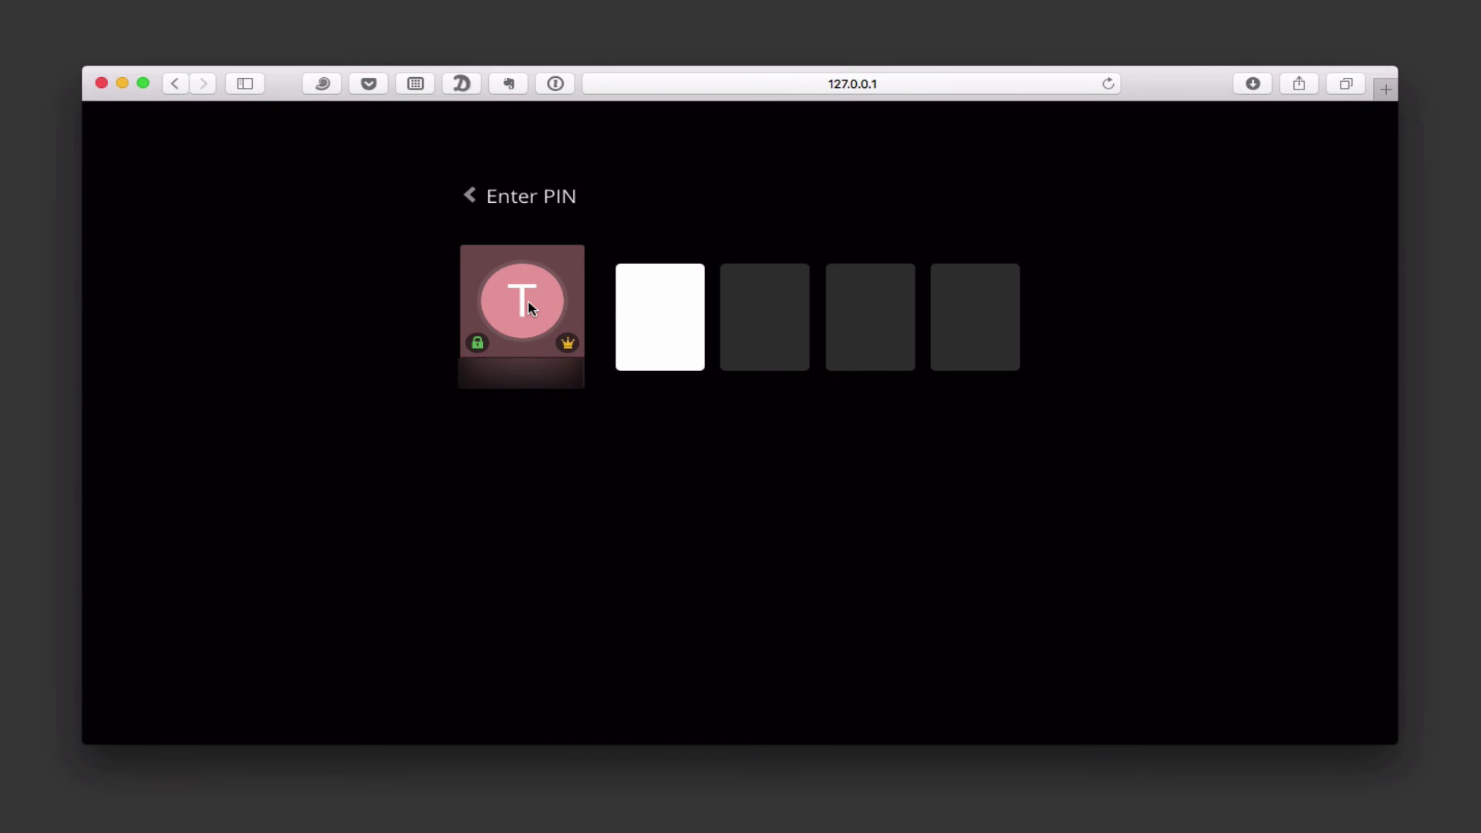
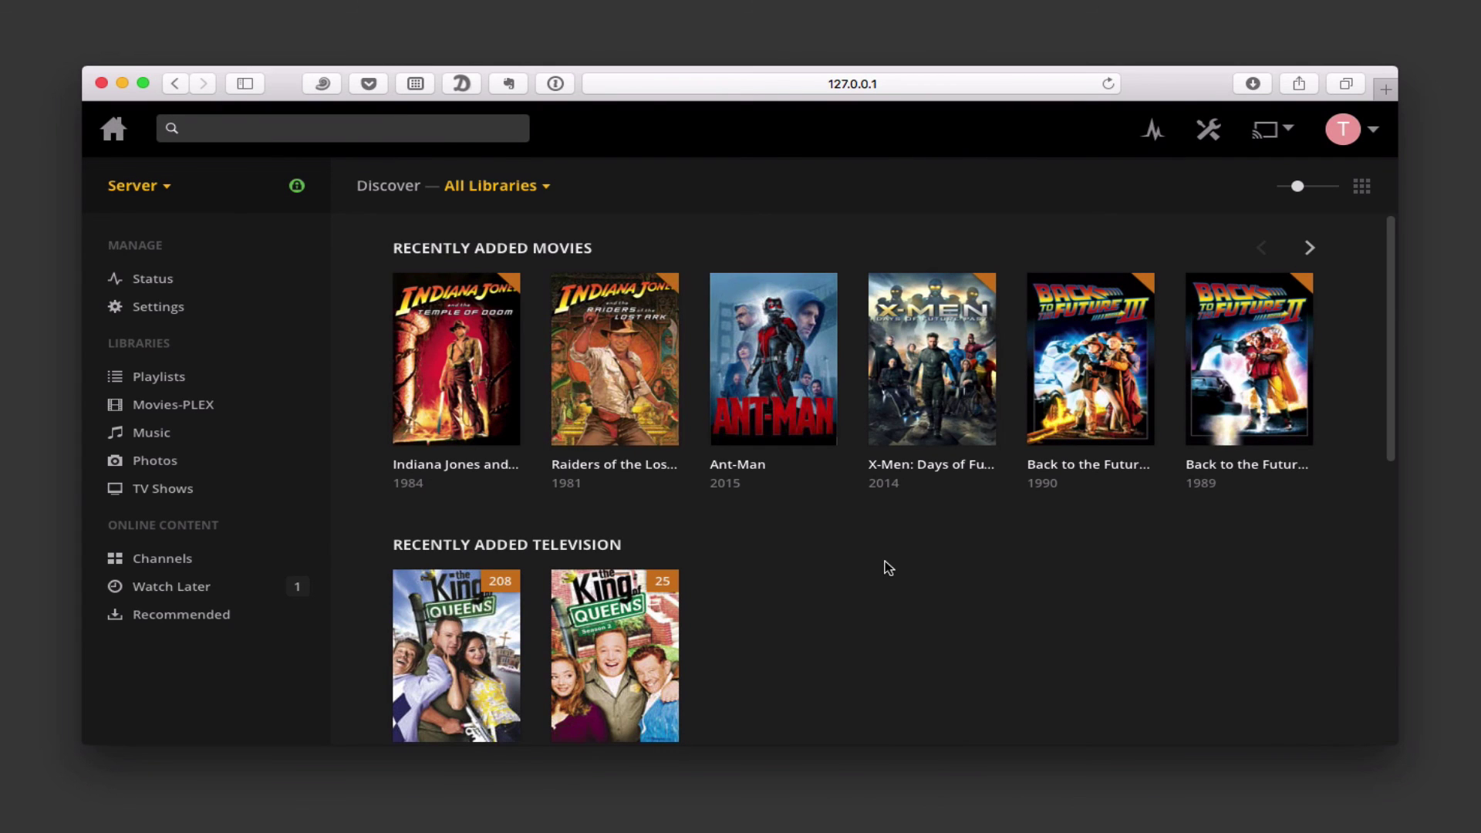
pyautogui.scroll(-3, 887, 567)
pyautogui.scroll(-2, 888, 567)
pyautogui.scroll(4, 889, 568)
# - Review the home users: the managed user shares 3 libraries, Guest shares 1
pyautogui.click(1210, 129)
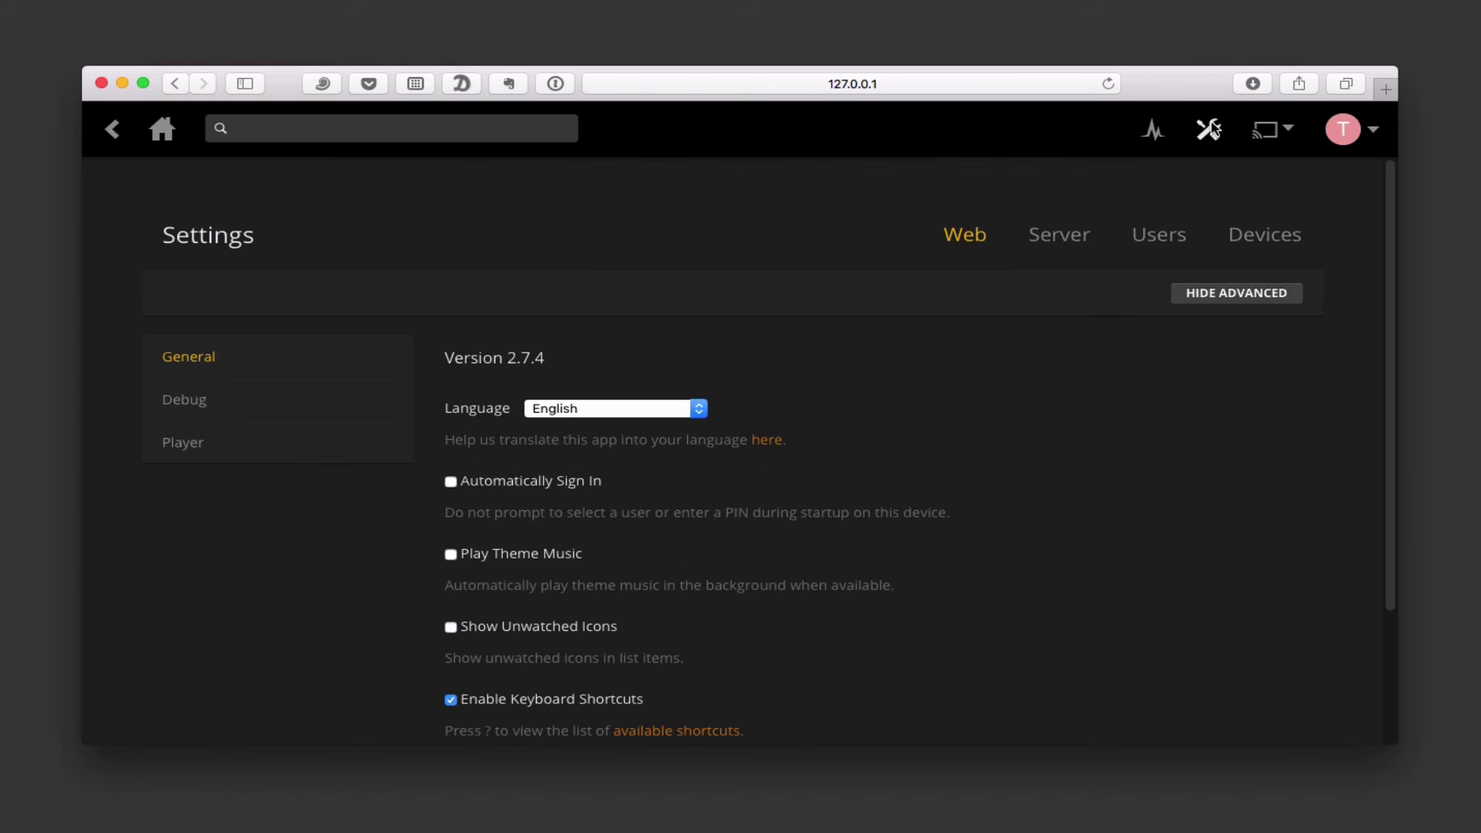
pyautogui.click(1159, 235)
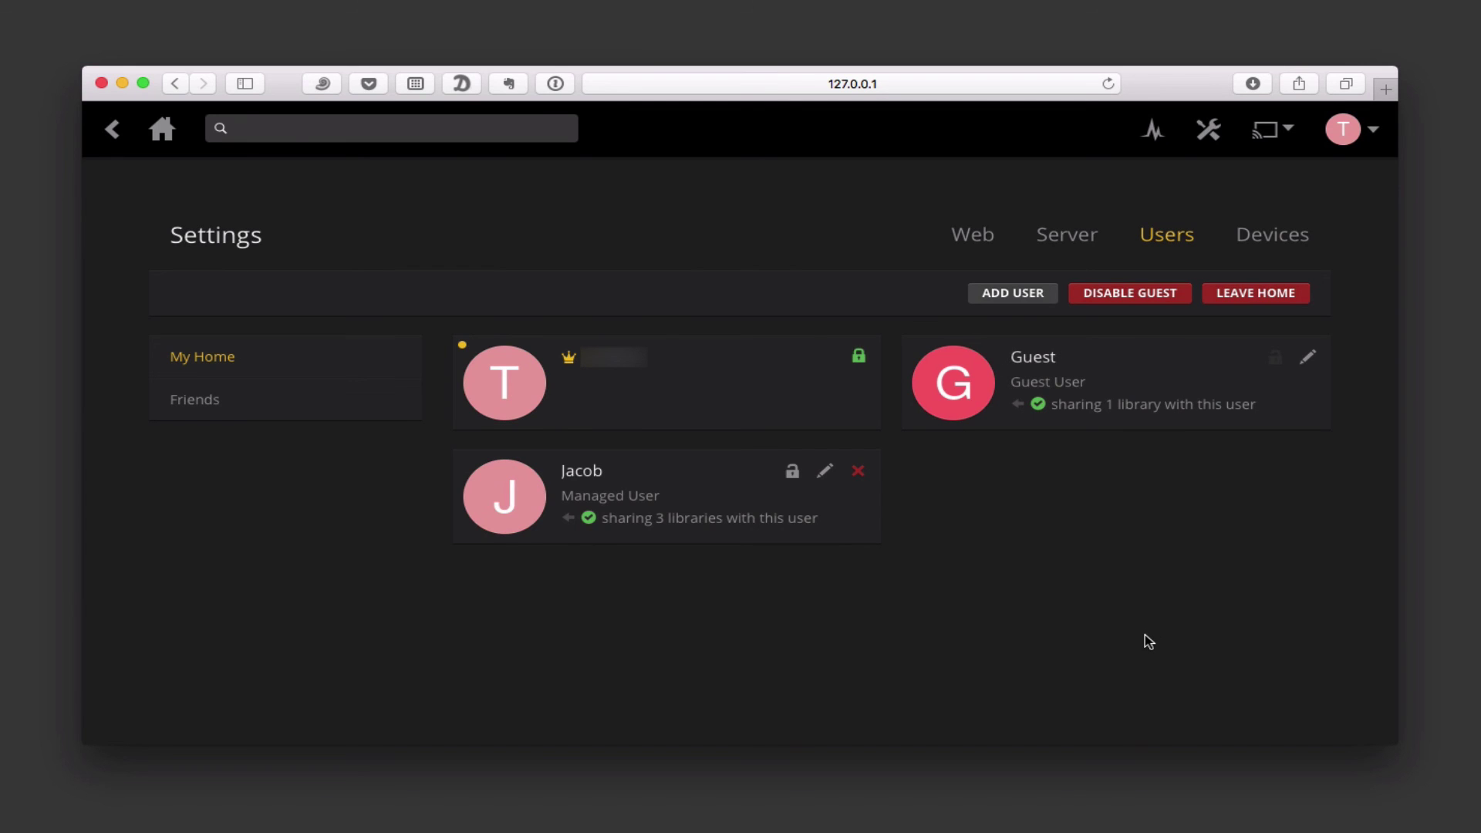